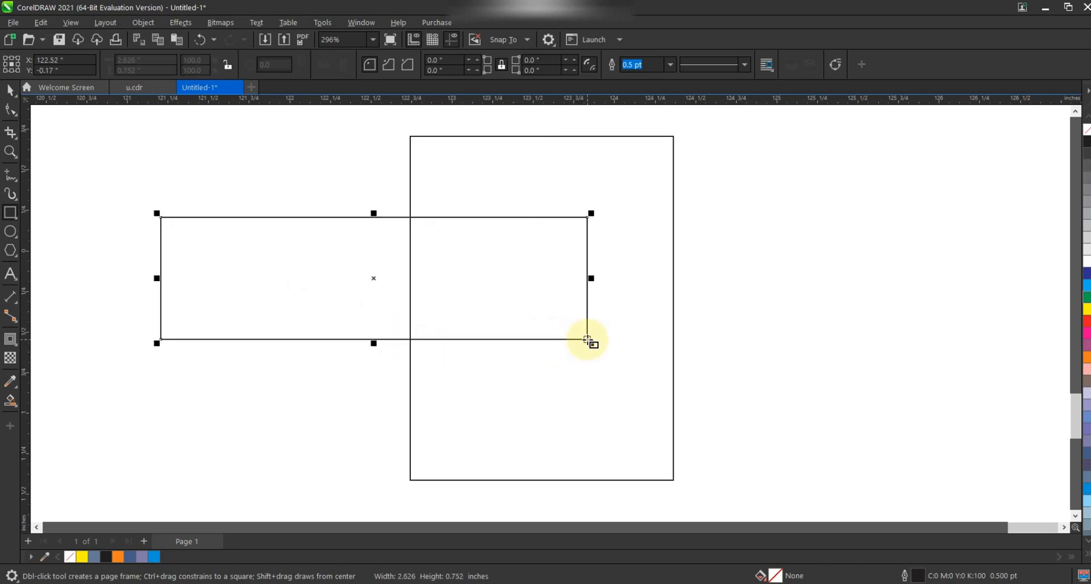
# Step: Move the rectangle right across the frame's left edge and round its corners fully into a pill shape
pyautogui.click(9, 89)
pyautogui.click(283, 243)
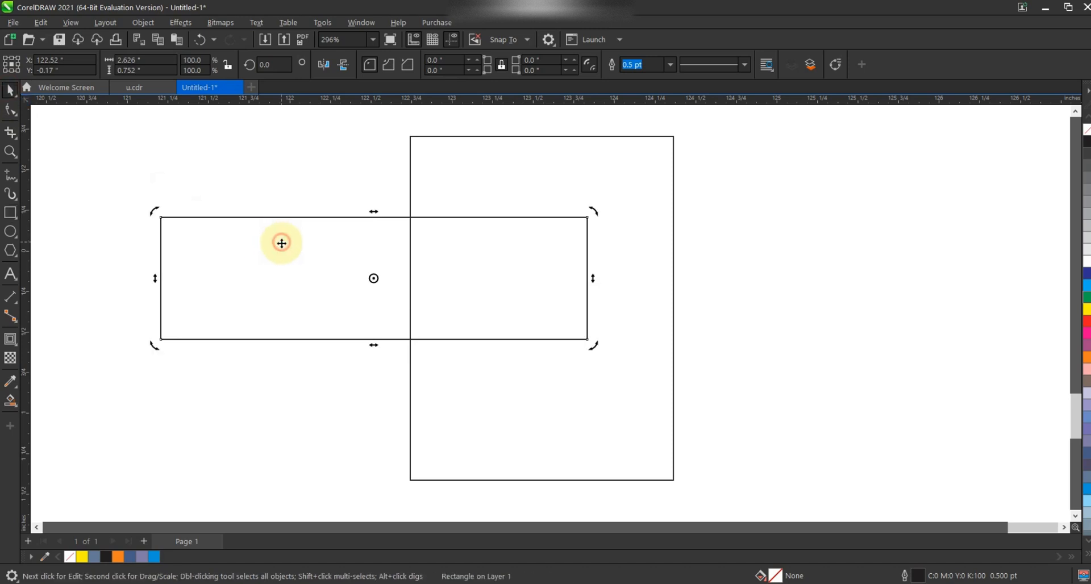
pyautogui.moveTo(269, 244); pyautogui.dragTo(519, 246)
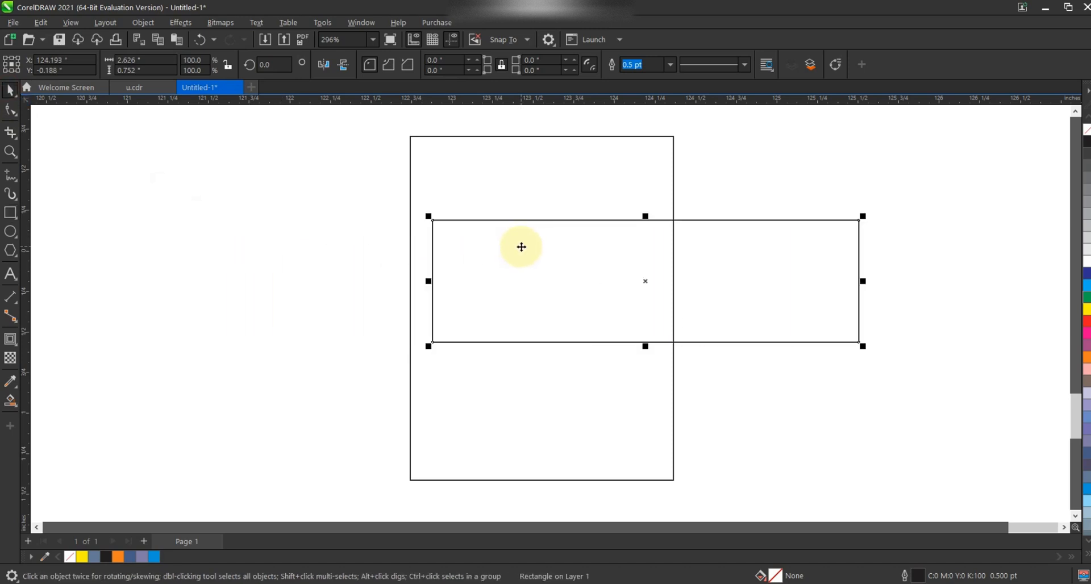
pyautogui.click(10, 109)
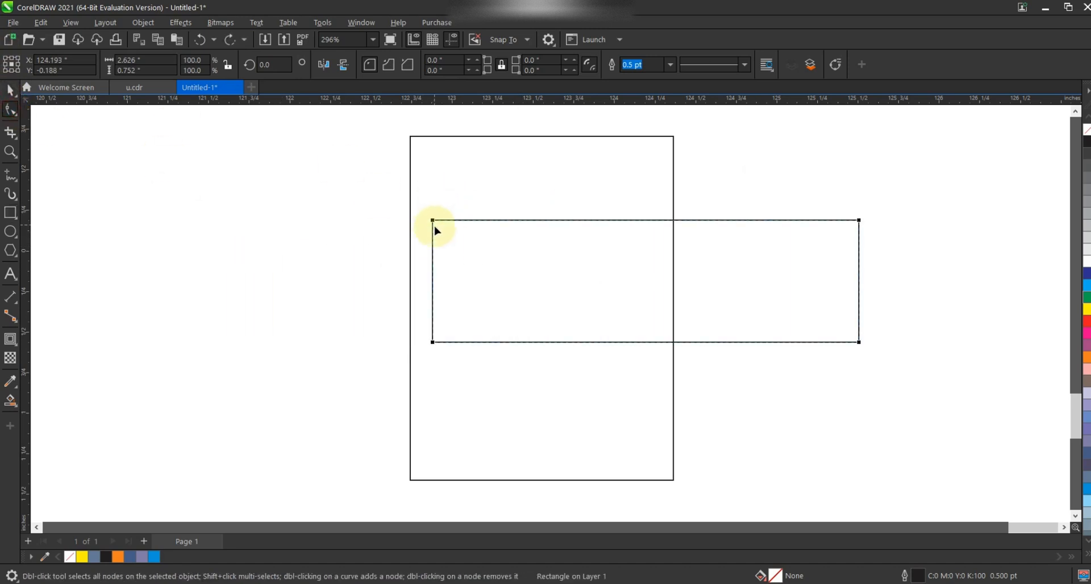
pyautogui.moveTo(433, 222); pyautogui.dragTo(531, 295)
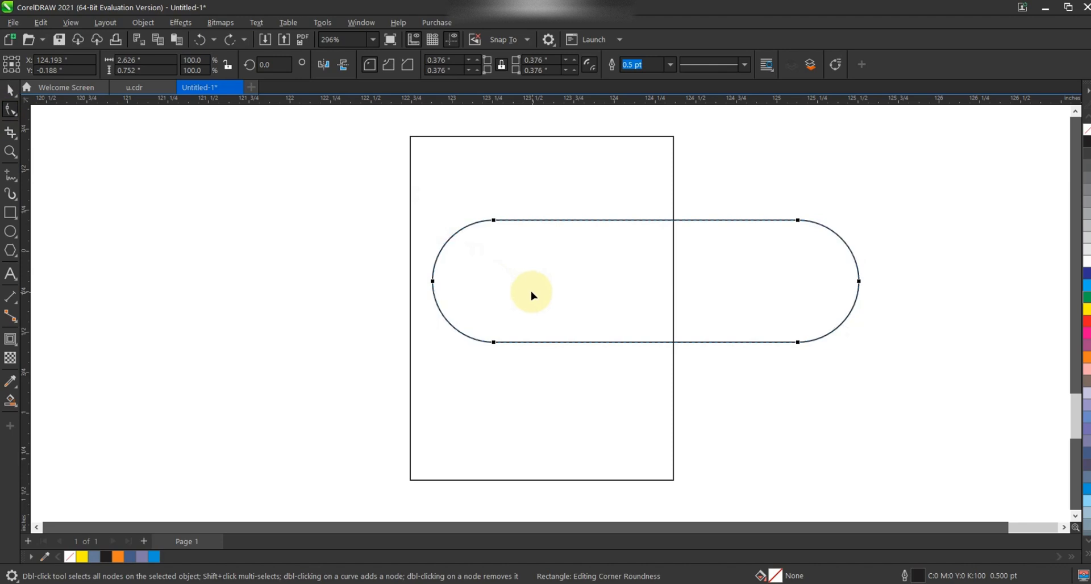
# Step: Shift the pill shape slightly left over the frame
pyautogui.click(10, 91)
pyautogui.click(219, 243)
pyautogui.click(478, 266)
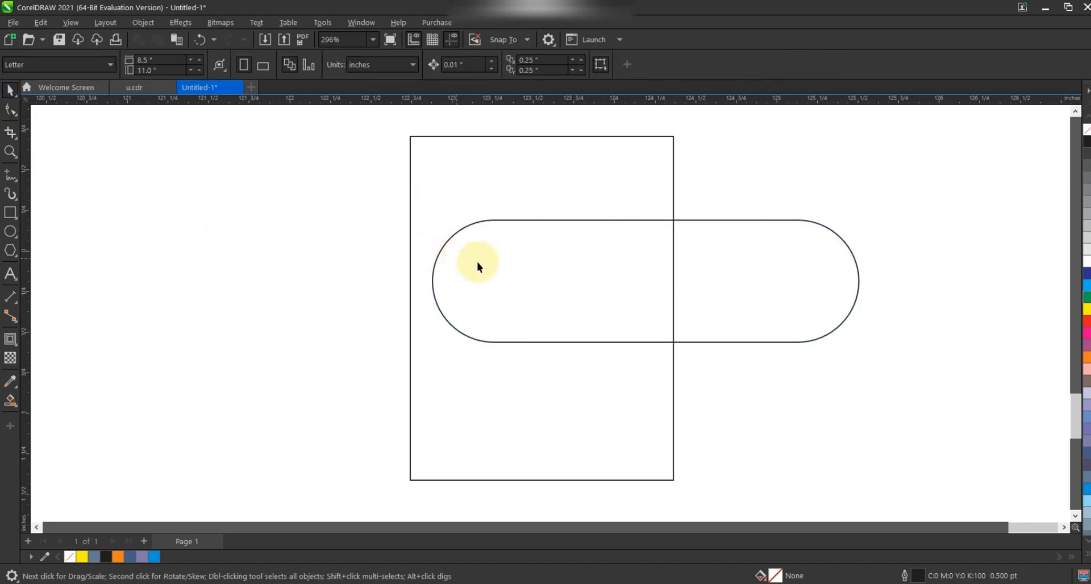
pyautogui.moveTo(722, 290); pyautogui.dragTo(660, 293)
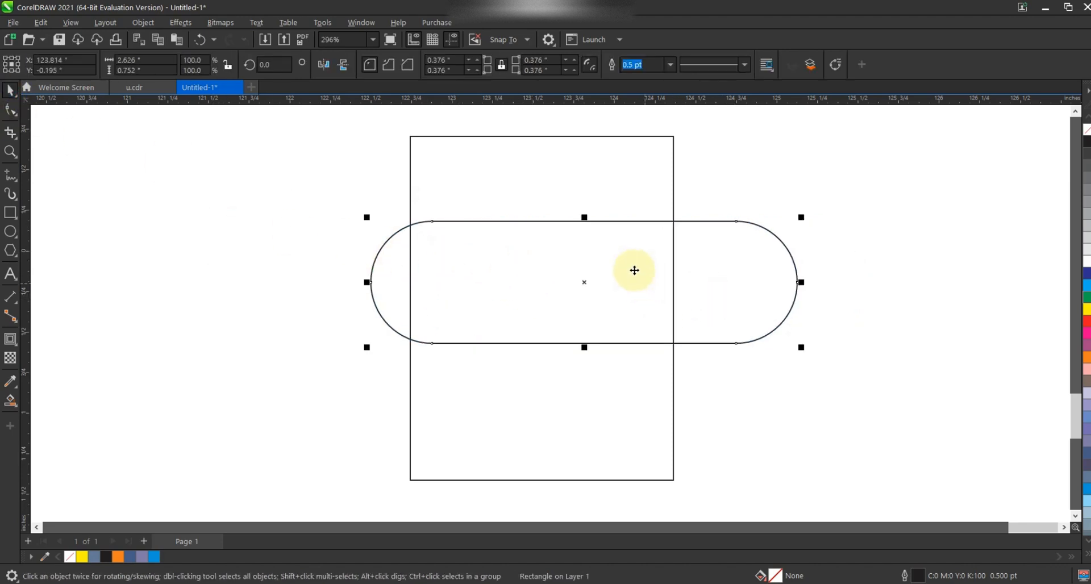
# Step: Resize the pill to about 3.33 in wide and 0.85 in tall
pyautogui.click(628, 268)
pyautogui.click(775, 231)
pyautogui.click(769, 238)
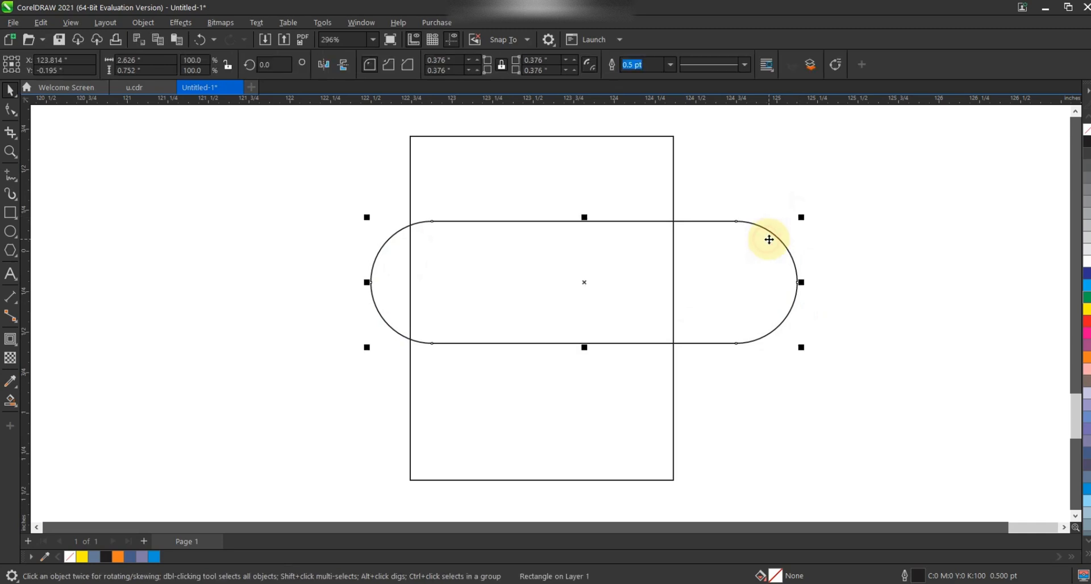
pyautogui.moveTo(802, 283); pyautogui.dragTo(915, 279)
pyautogui.click(707, 273)
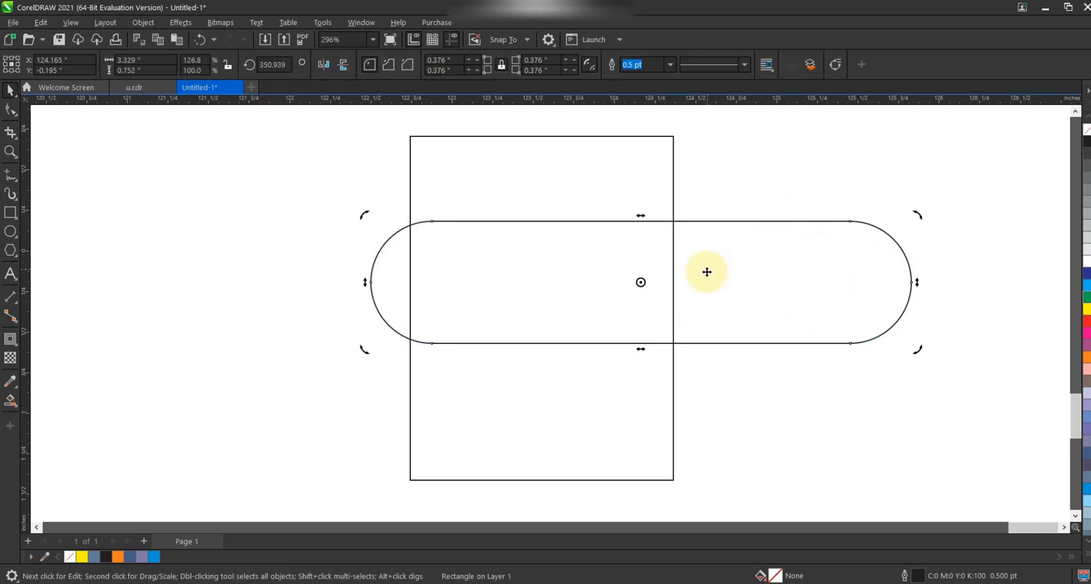
pyautogui.click(722, 318)
pyautogui.moveTo(640, 348); pyautogui.dragTo(640, 363)
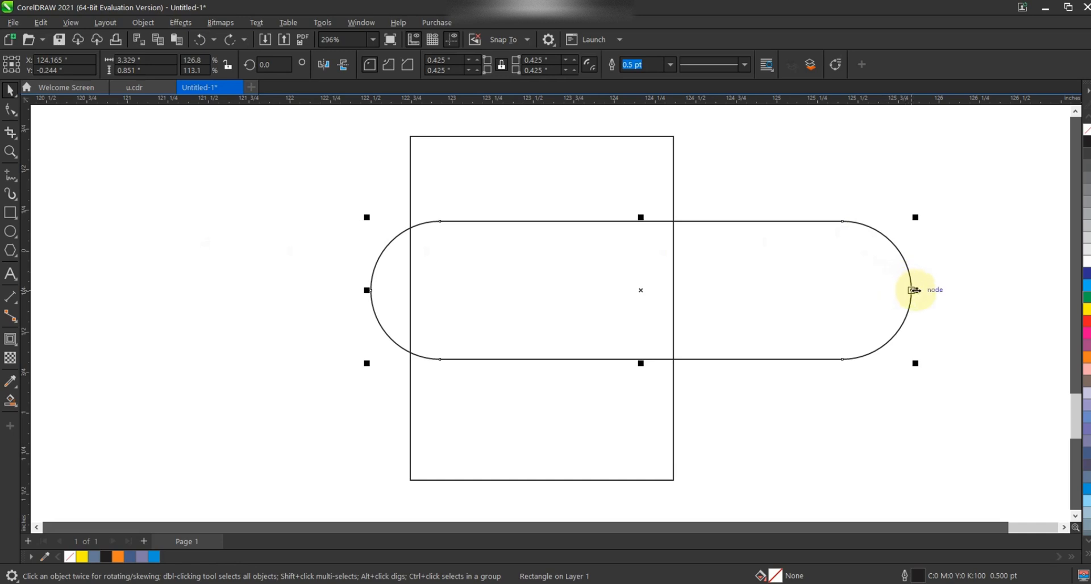
# Step: Make a circular copy of the pill, scaled from its centre to about 0.85 in across
pyautogui.moveTo(915, 290); pyautogui.dragTo(715, 292)
pyautogui.click(762, 185)
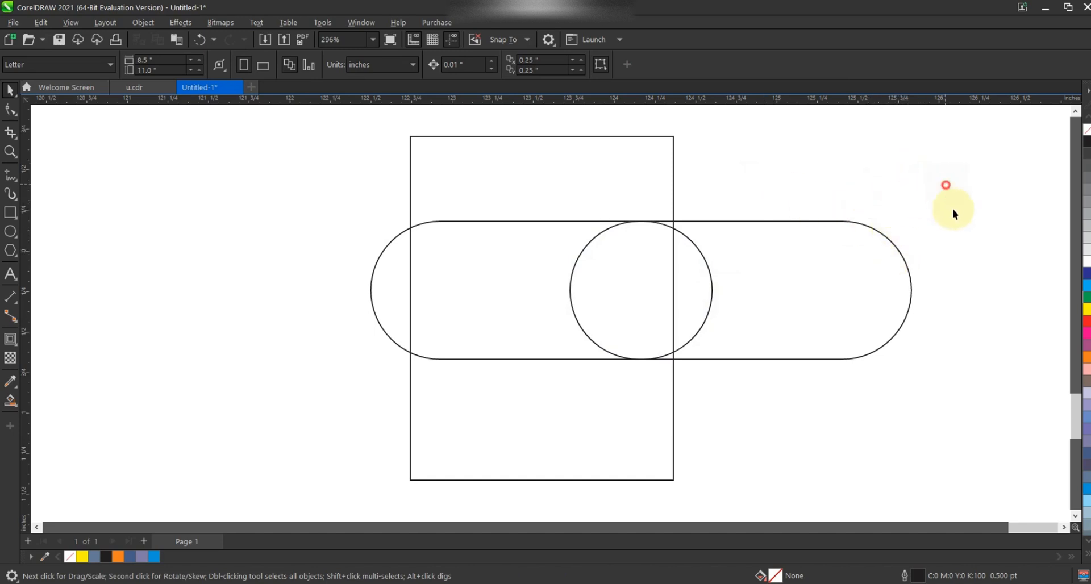
# Step: Rotate the pill and circle together to 330° and move them over the frame's centre
pyautogui.moveTo(946, 185); pyautogui.dragTo(358, 429)
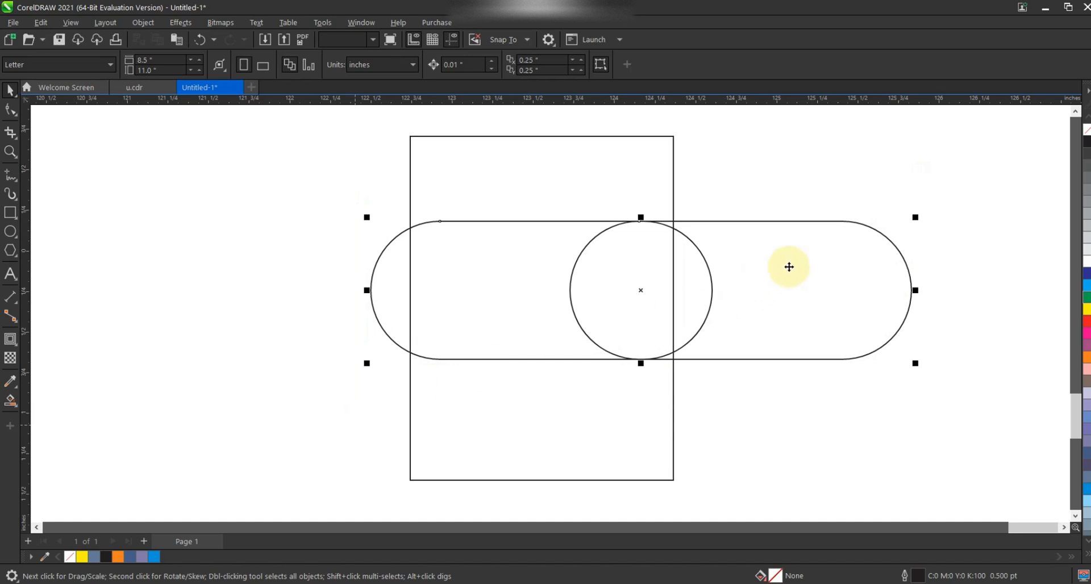
pyautogui.click(788, 267)
pyautogui.moveTo(917, 213); pyautogui.dragTo(875, 329)
pyautogui.moveTo(758, 307); pyautogui.dragTo(638, 297)
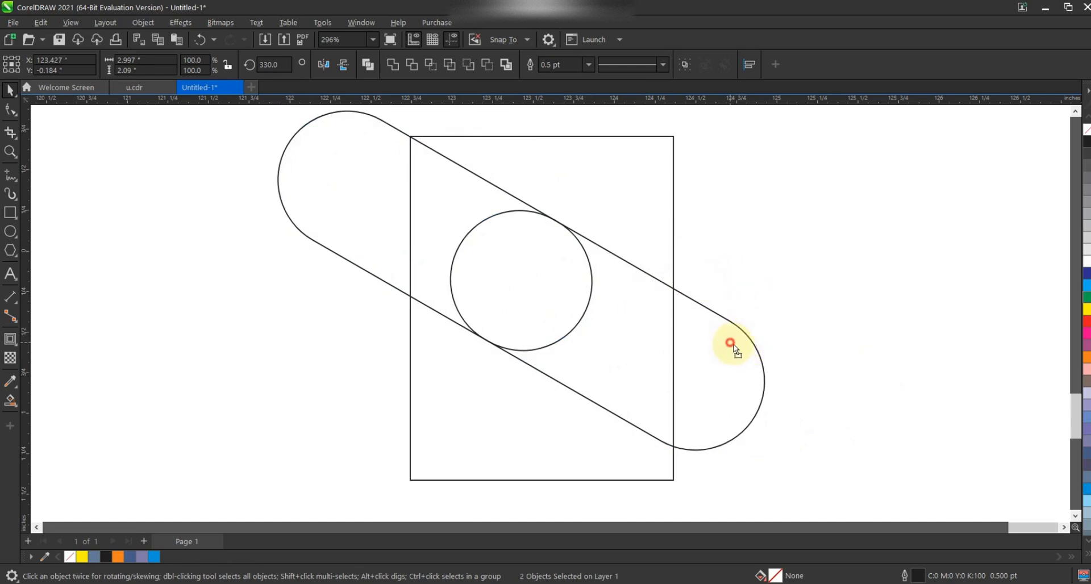
pyautogui.moveTo(732, 344); pyautogui.dragTo(719, 364)
# Step: Make larger concentric copies of the circle, about 1.08 in across, to form a ring
pyautogui.click(811, 226)
pyautogui.click(596, 267)
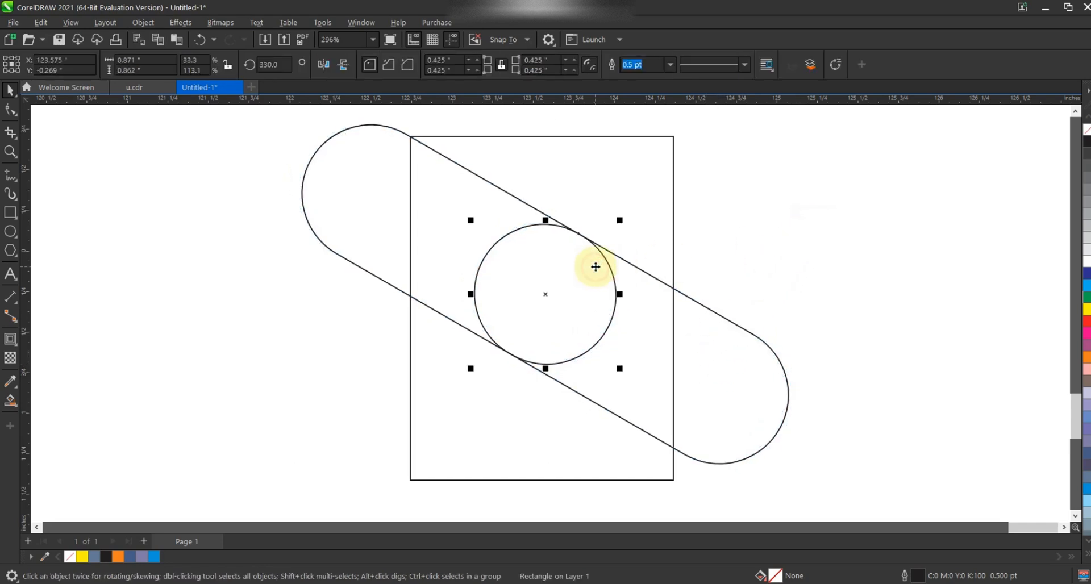
pyautogui.moveTo(621, 220); pyautogui.dragTo(640, 203)
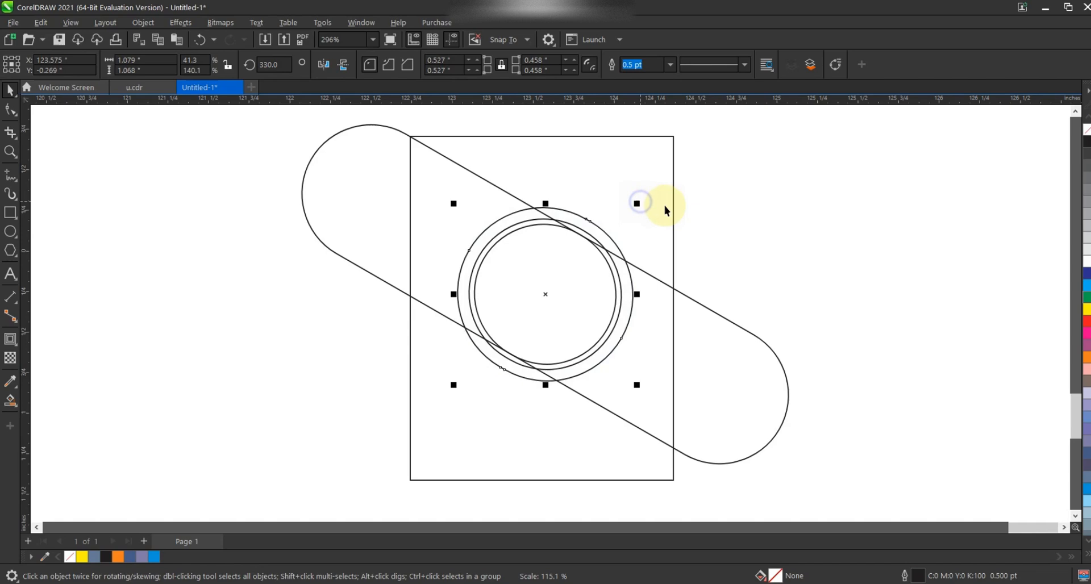
pyautogui.click(732, 208)
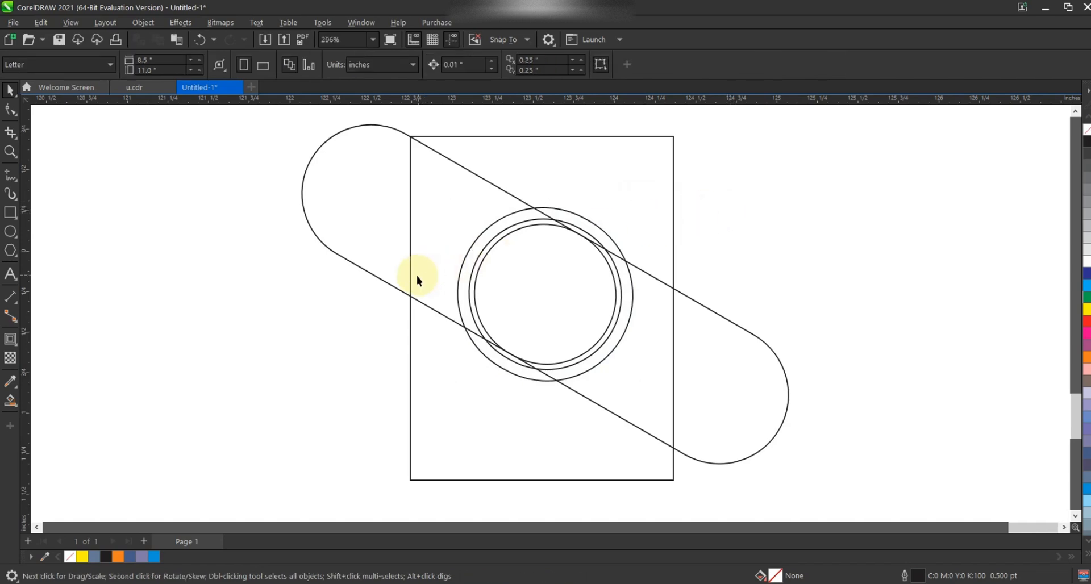
# Step: Use Smart Fill to fill the pill sections outside the ring and the inner circle and slivers
pyautogui.click(11, 401)
pyautogui.click(440, 230)
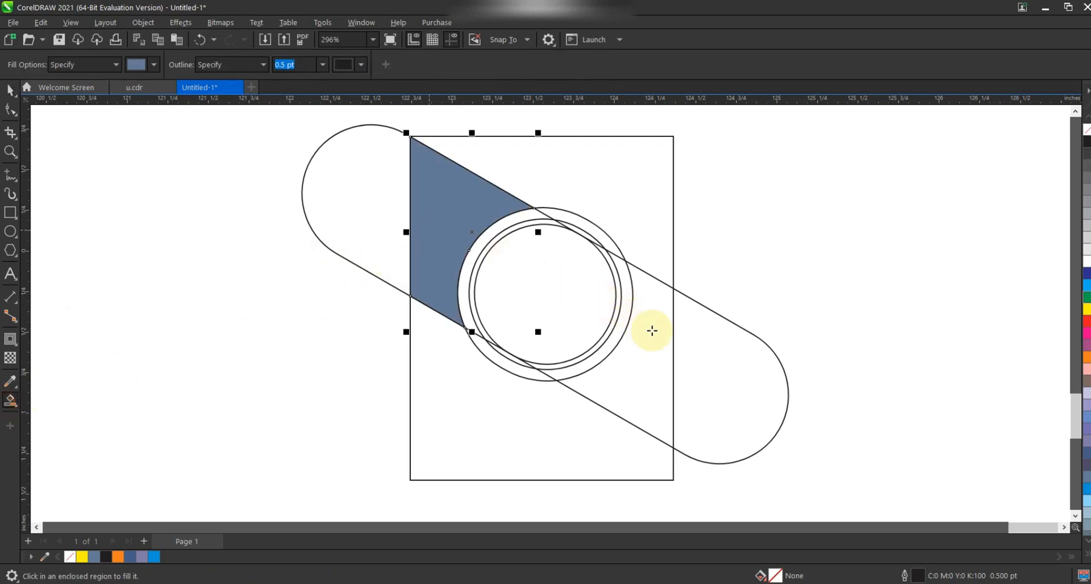
pyautogui.click(653, 341)
pyautogui.click(706, 408)
pyautogui.click(385, 222)
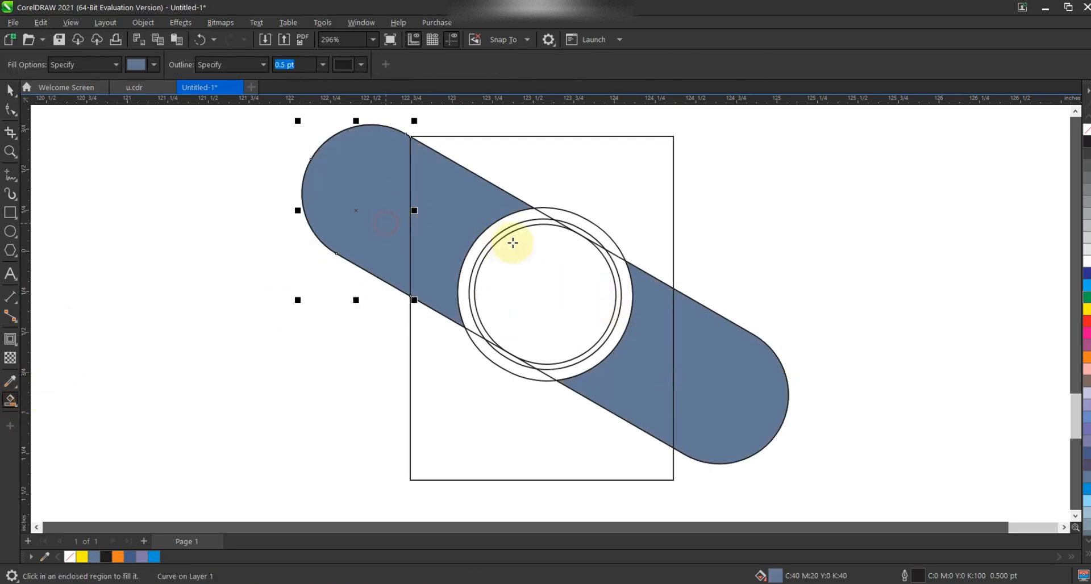
pyautogui.click(525, 328)
pyautogui.click(496, 360)
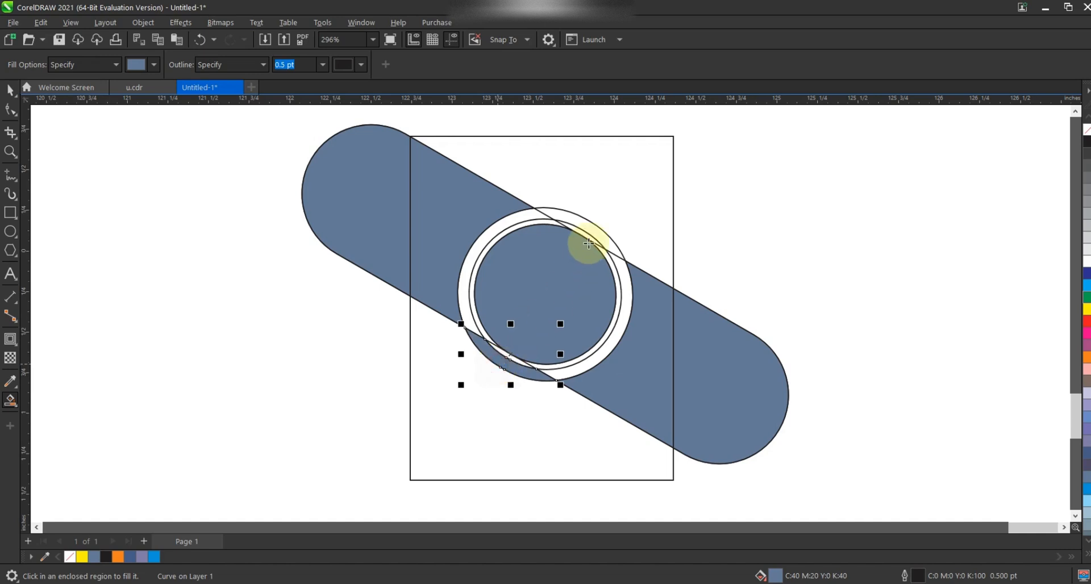
pyautogui.click(591, 226)
# Step: Delete the original ring circles so only the filled pieces remain
pyautogui.click(10, 90)
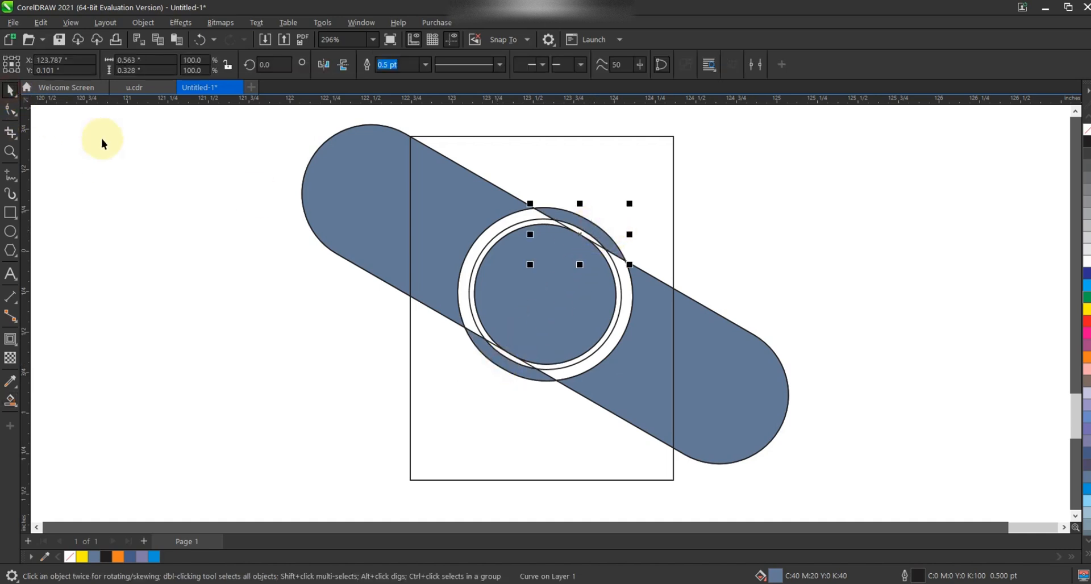
pyautogui.click(626, 284)
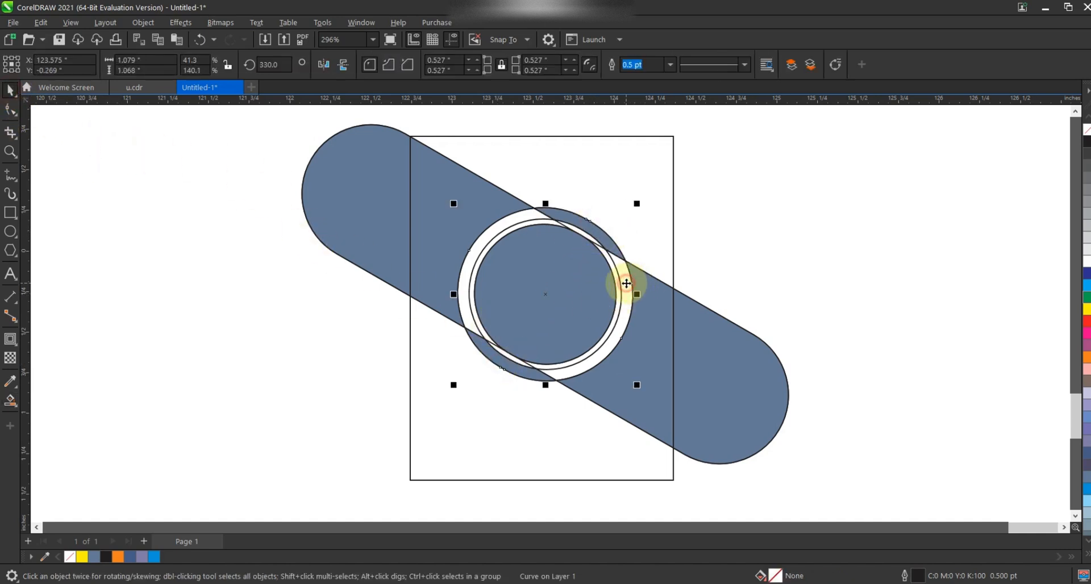
pyautogui.click(618, 275)
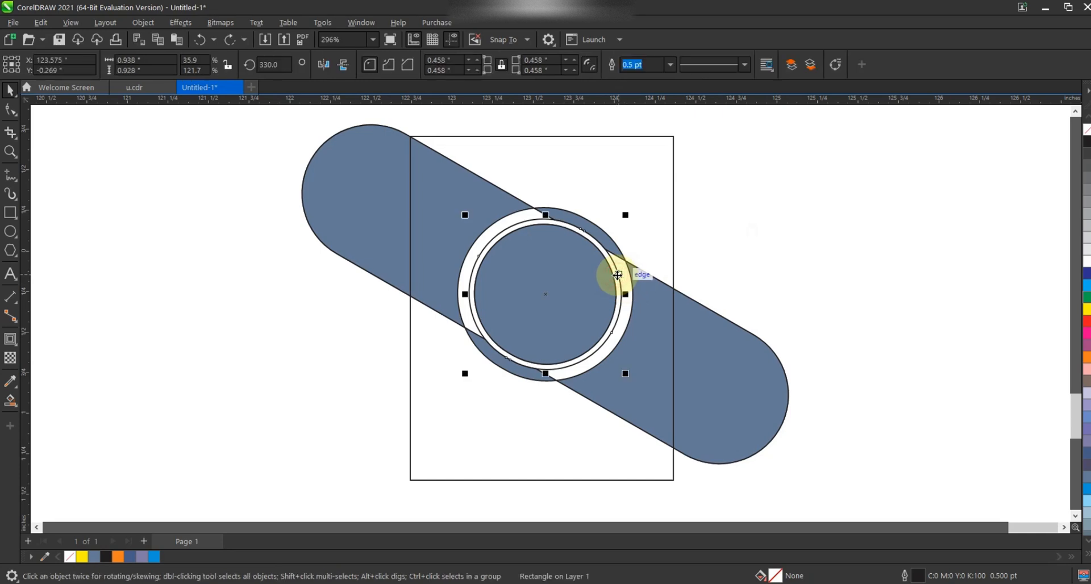
pyautogui.click(617, 275)
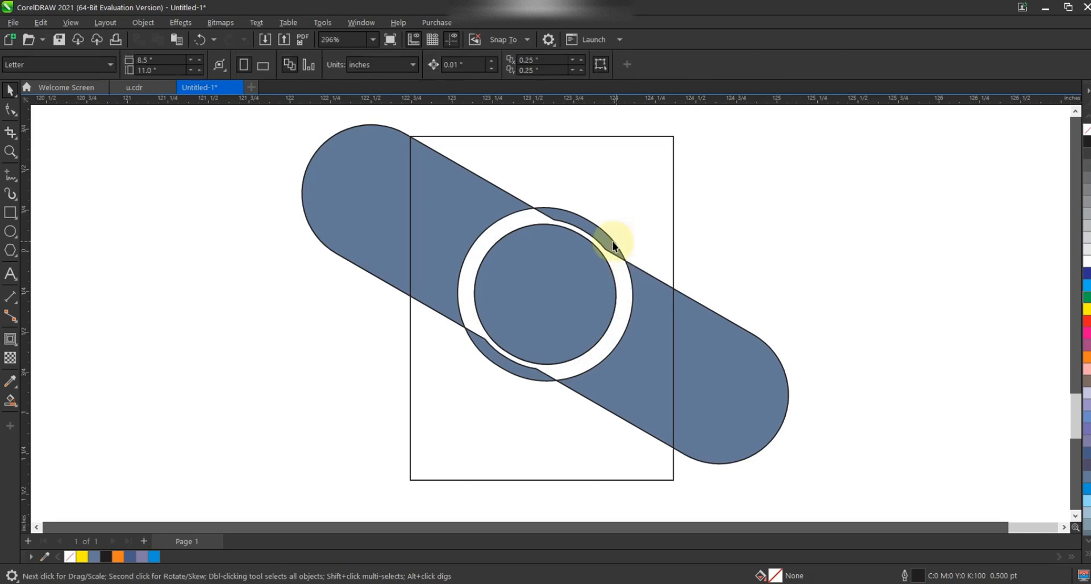
# Step: Weld the filled pill segments on each side into single curves
pyautogui.keyDown('shift'); pyautogui.click(693, 337); pyautogui.keyUp('shift')
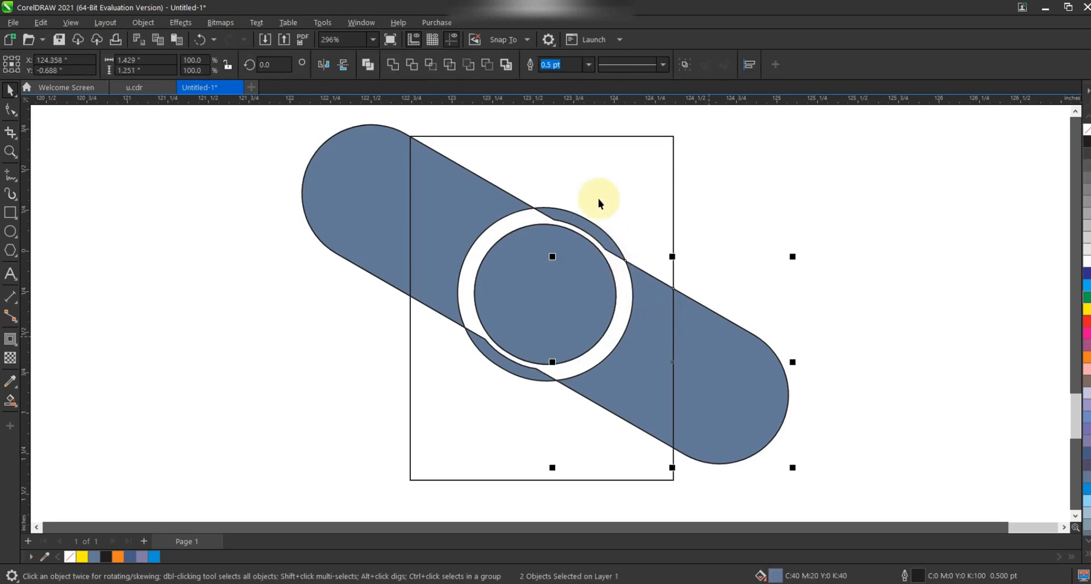
pyautogui.click(403, 66)
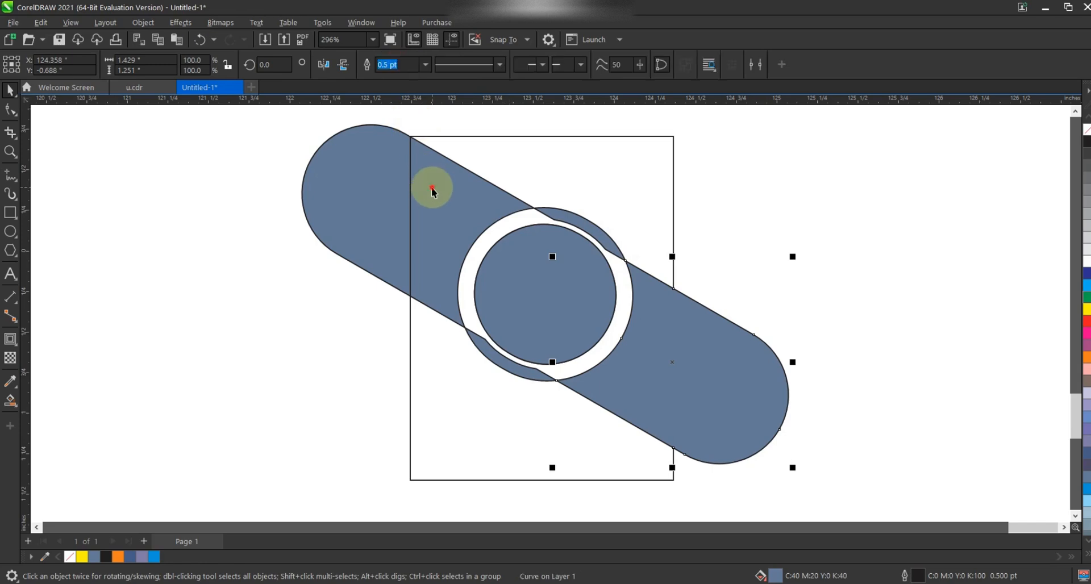
pyautogui.click(366, 171)
pyautogui.click(392, 65)
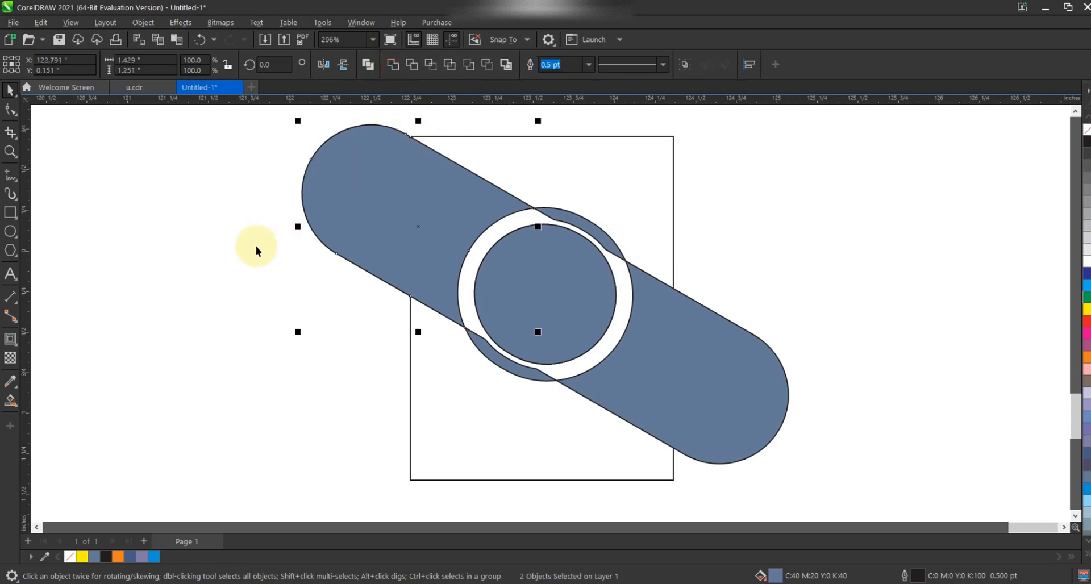
pyautogui.click(256, 246)
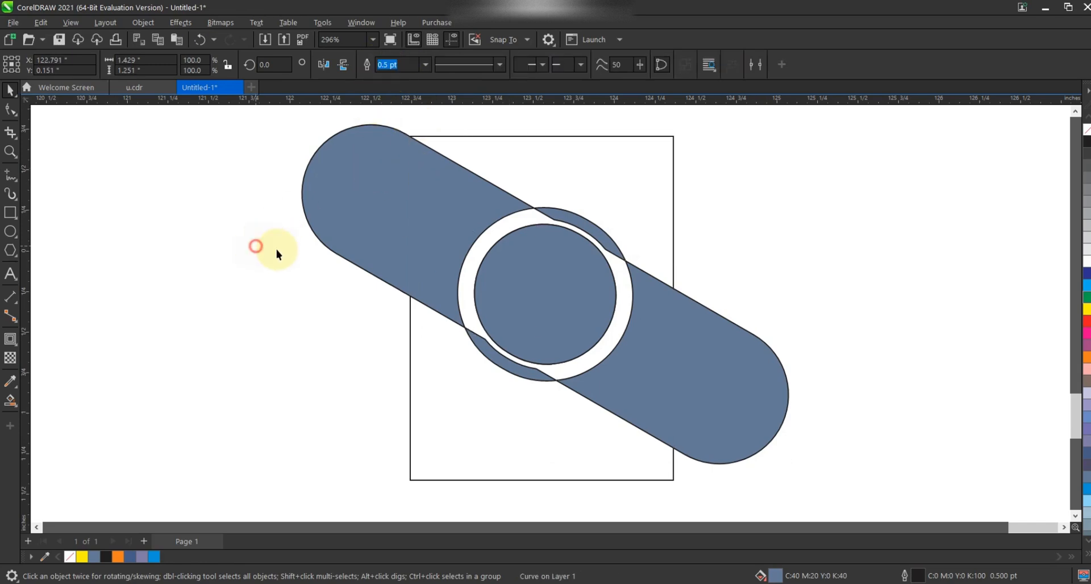
# Step: Select the upper crescent sliver and open the Corners docker
pyautogui.click(583, 225)
pyautogui.click(361, 22)
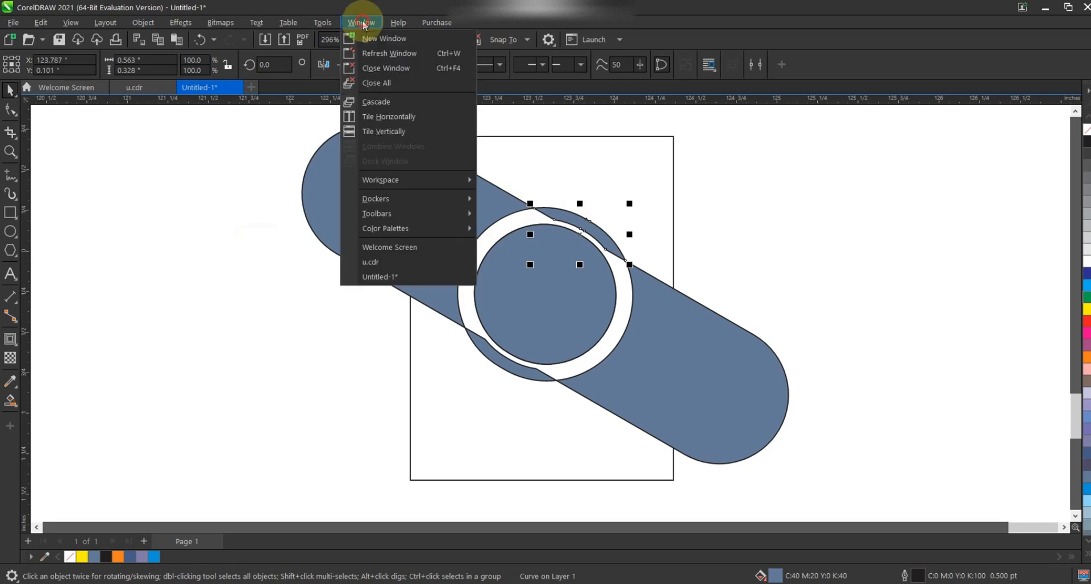
pyautogui.moveTo(391, 203)
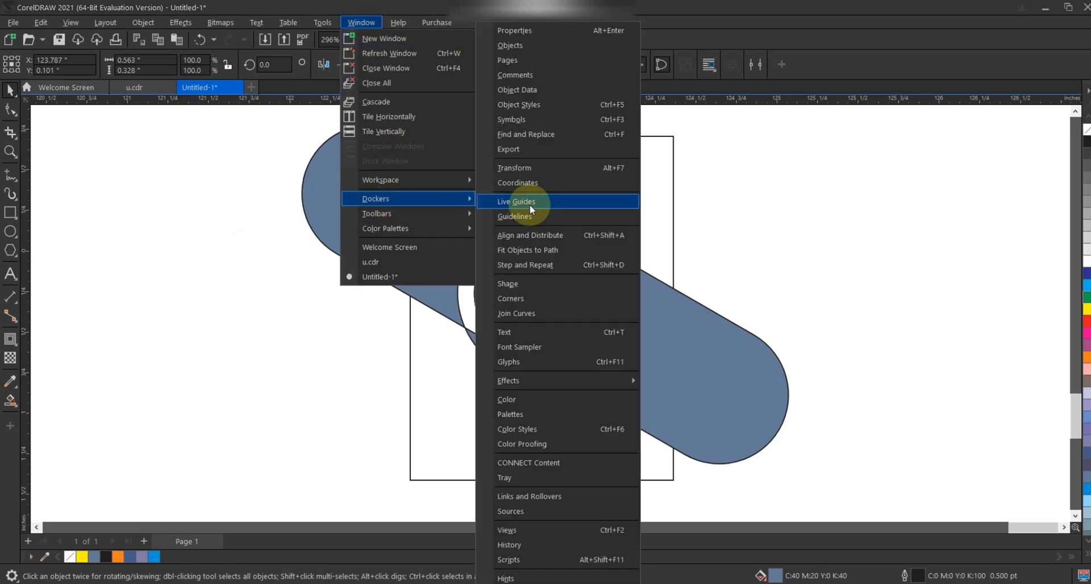
pyautogui.click(547, 298)
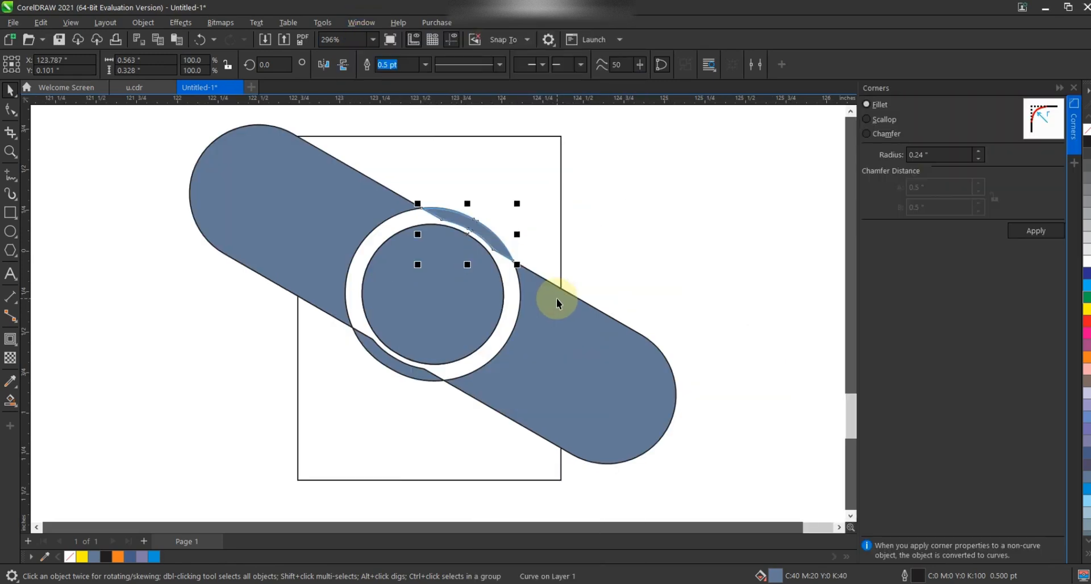
# Step: Apply a 0.03 in fillet radius to the upper sliver's corners
pyautogui.click(979, 159)
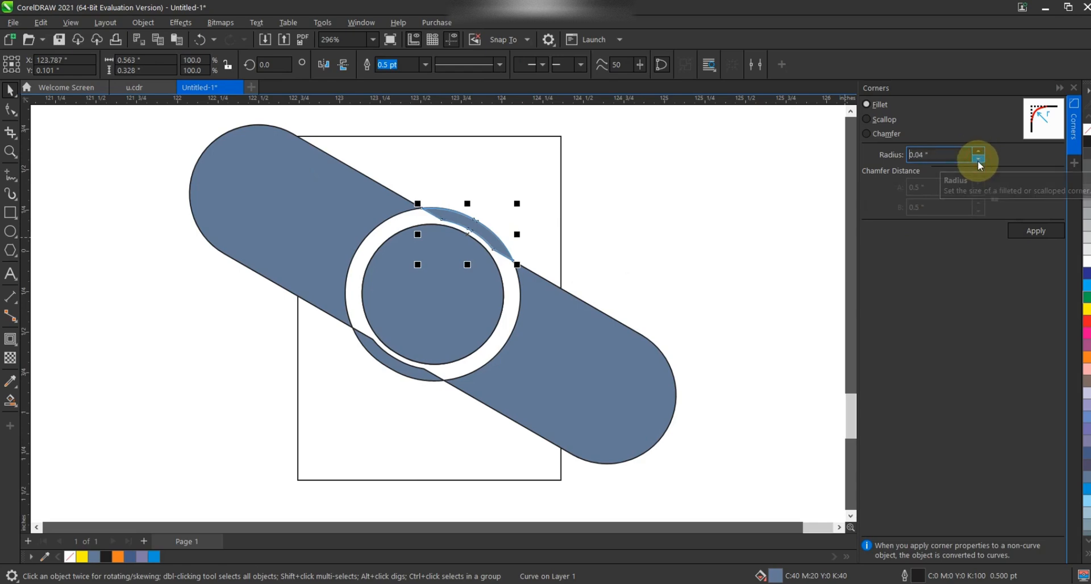
pyautogui.click(978, 159)
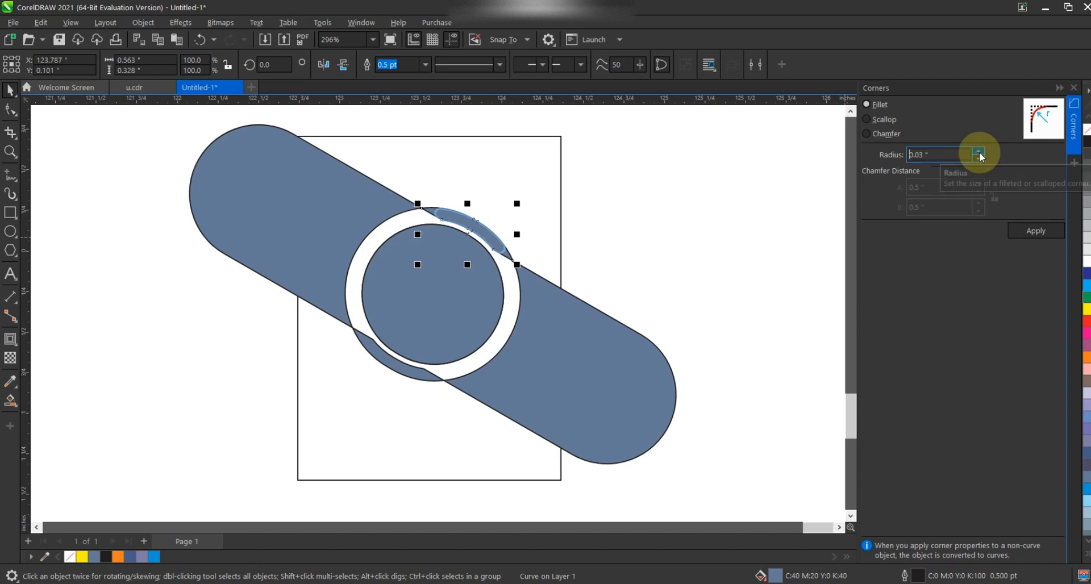
pyautogui.click(1020, 232)
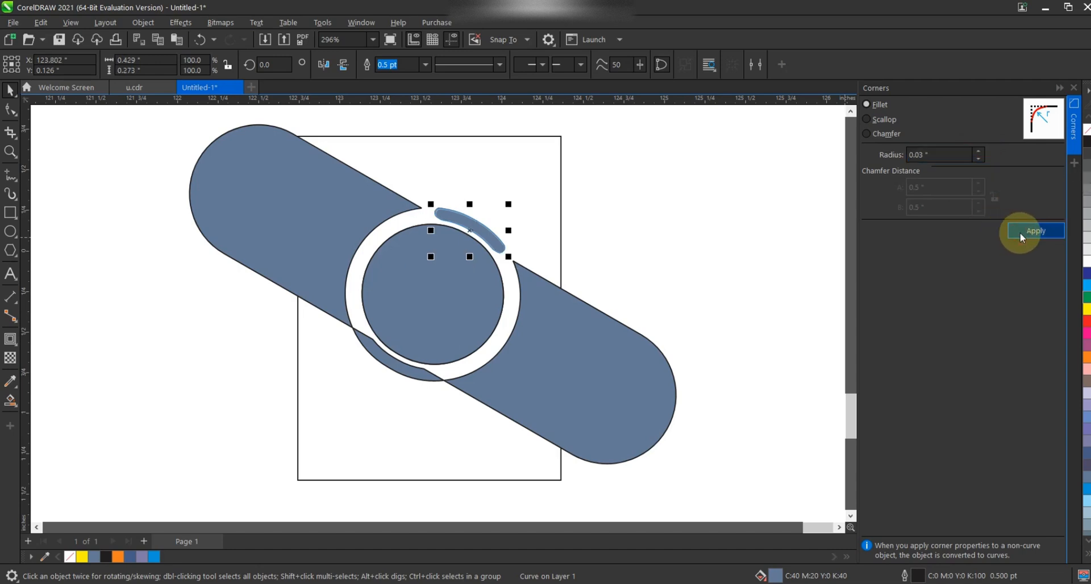
# Step: Apply the same 0.03 in fillet radius to the lower crescent sliver
pyautogui.click(419, 373)
pyautogui.click(979, 159)
pyautogui.click(978, 160)
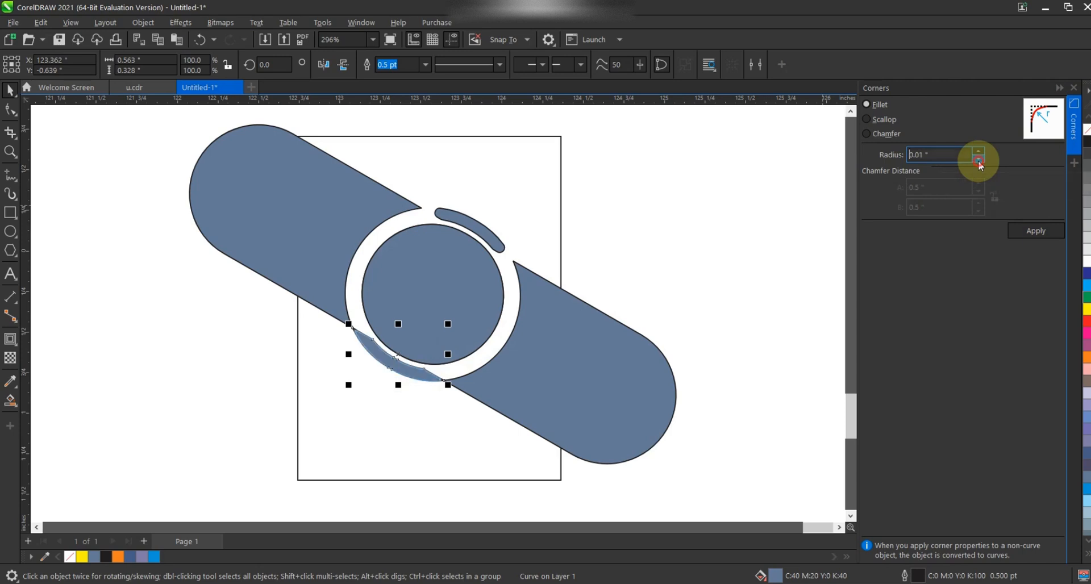
pyautogui.click(979, 152)
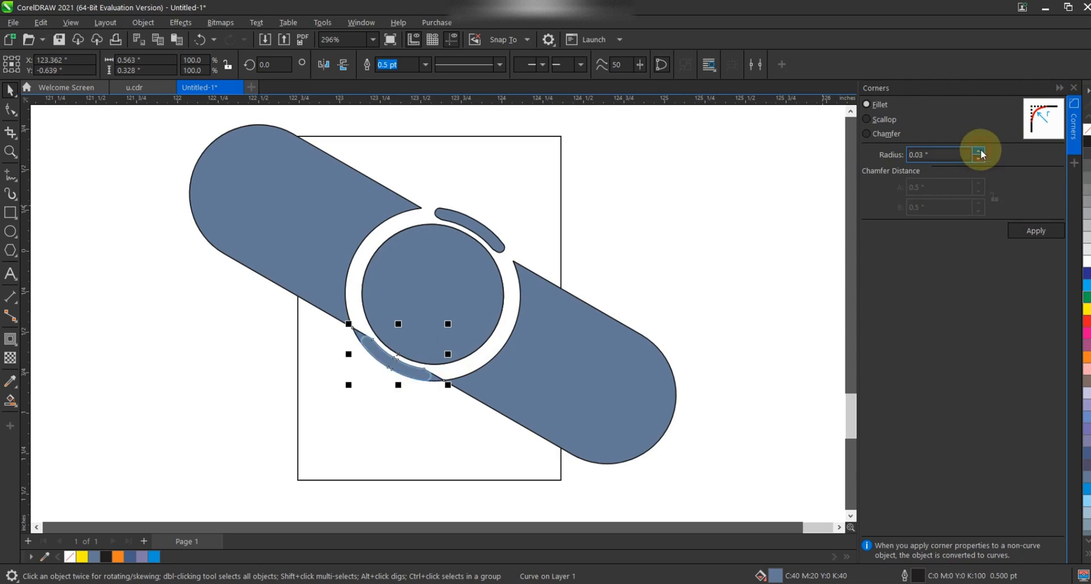
pyautogui.click(1040, 231)
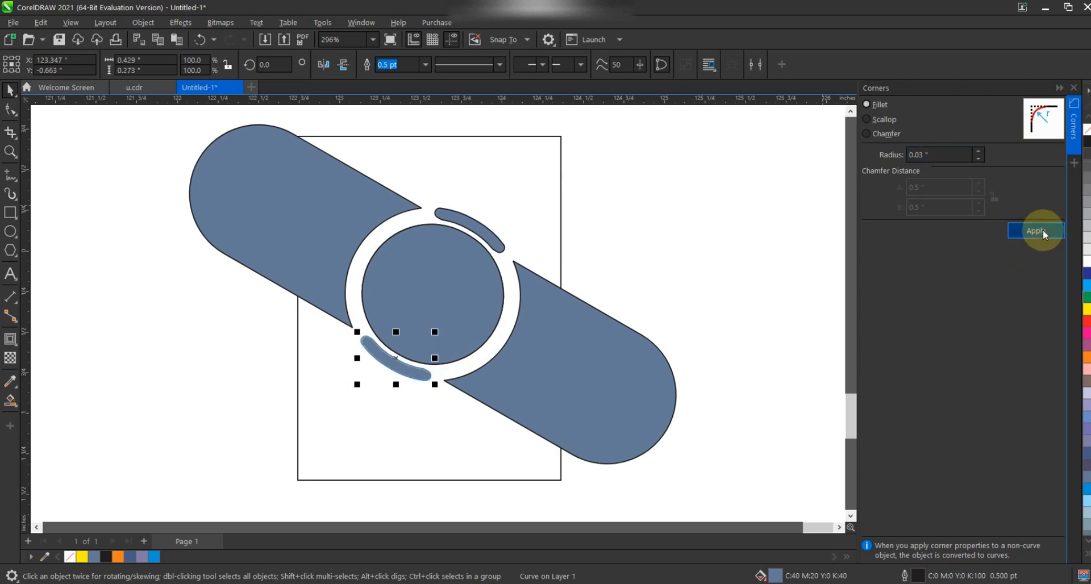
# Step: Apply a 0.04 in fillet radius to the corners of the right pill segment
pyautogui.click(577, 351)
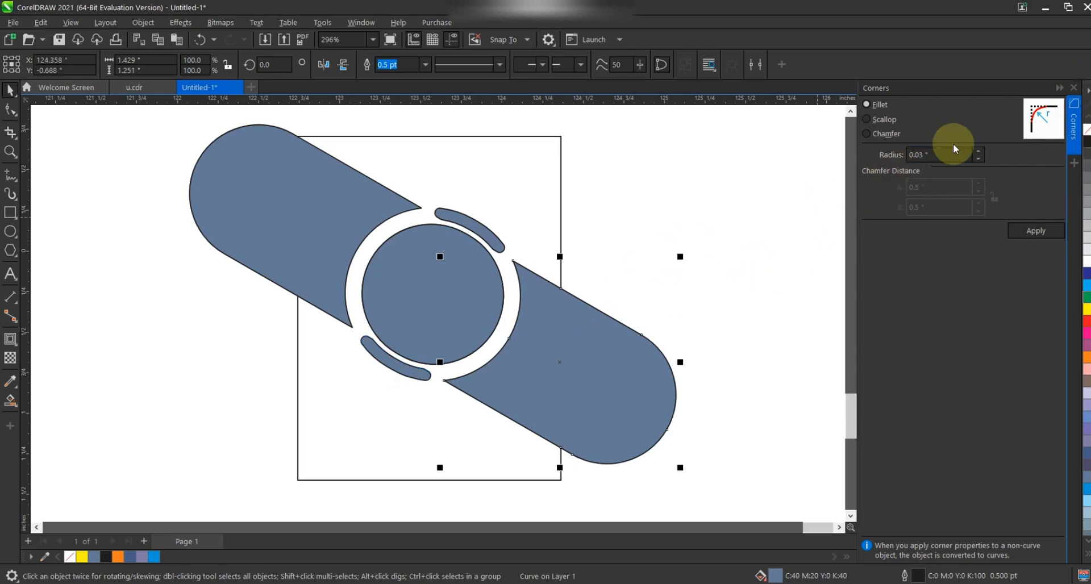
pyautogui.click(978, 151)
pyautogui.click(979, 151)
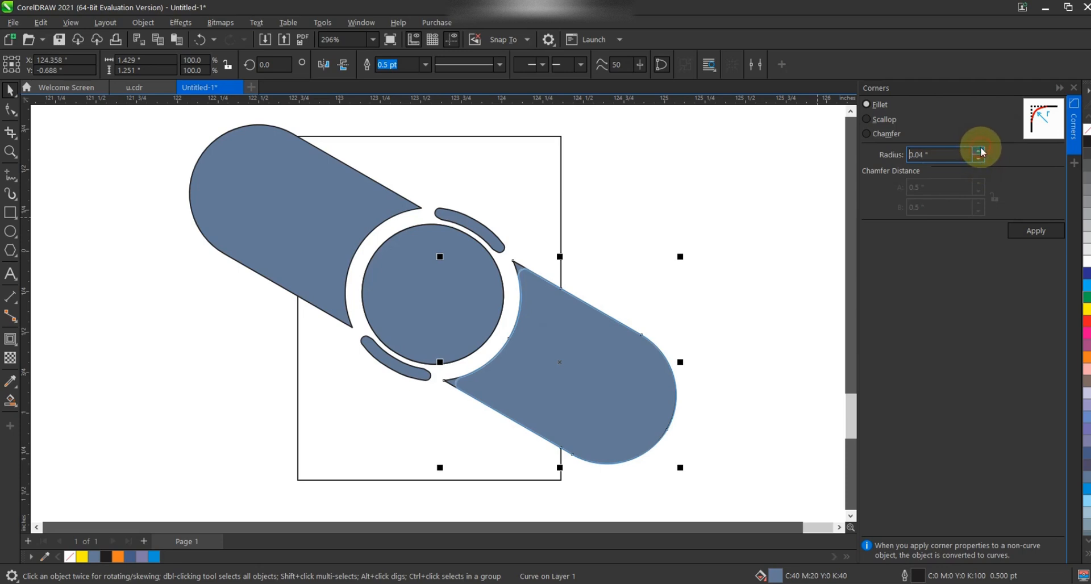
pyautogui.click(1042, 233)
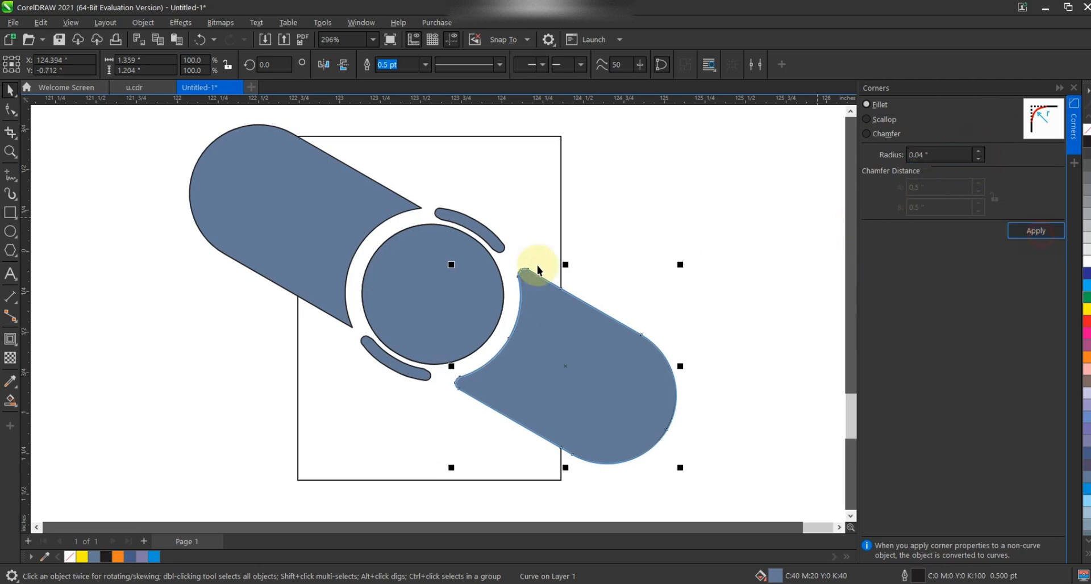
# Step: Apply the same 0.04 in fillet radius to the left pill segment and close the Corners docker
pyautogui.click(299, 212)
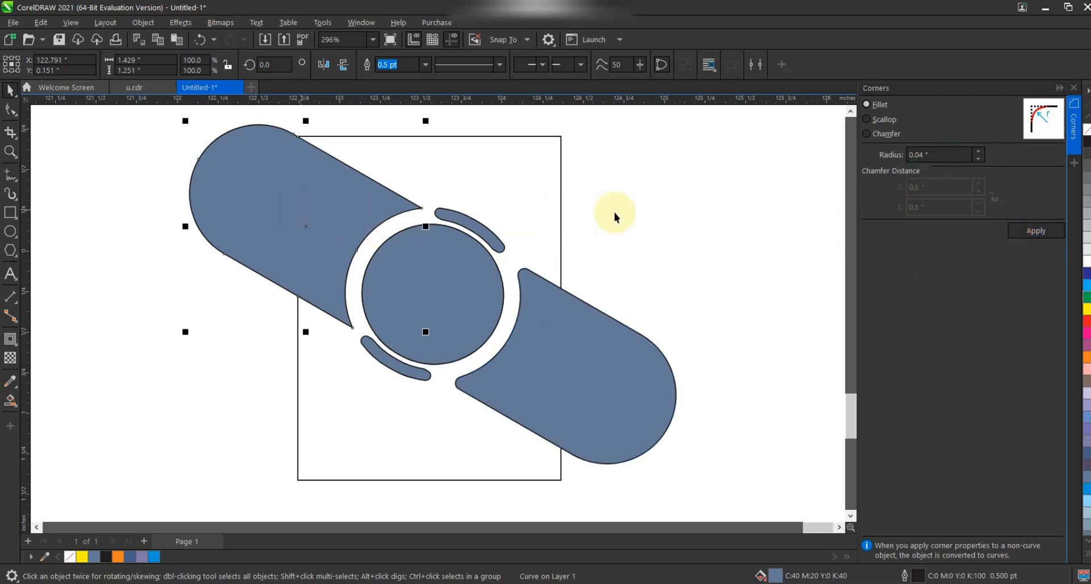
pyautogui.click(979, 152)
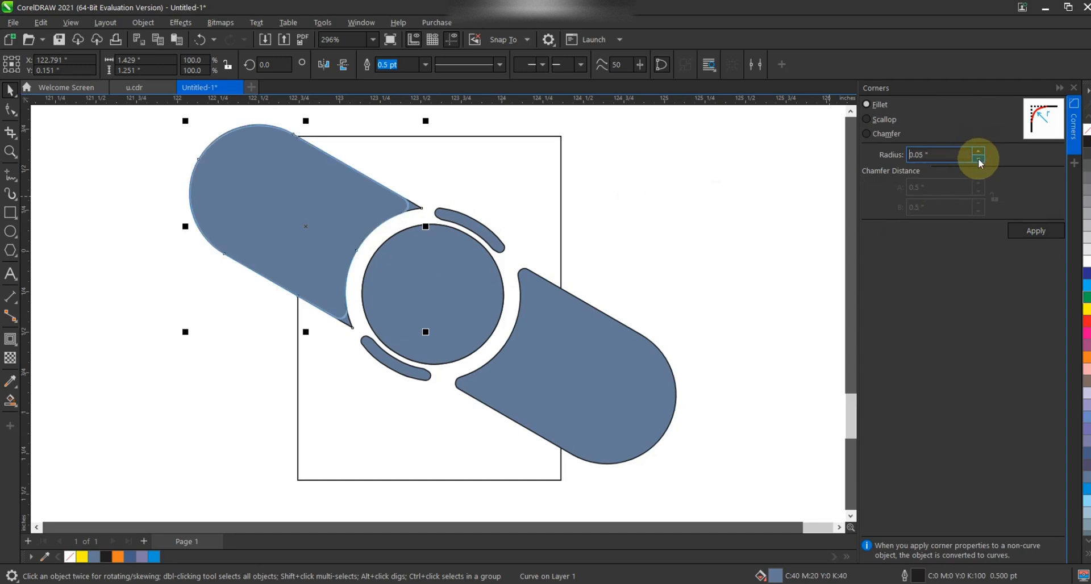
pyautogui.click(1035, 231)
pyautogui.click(1074, 88)
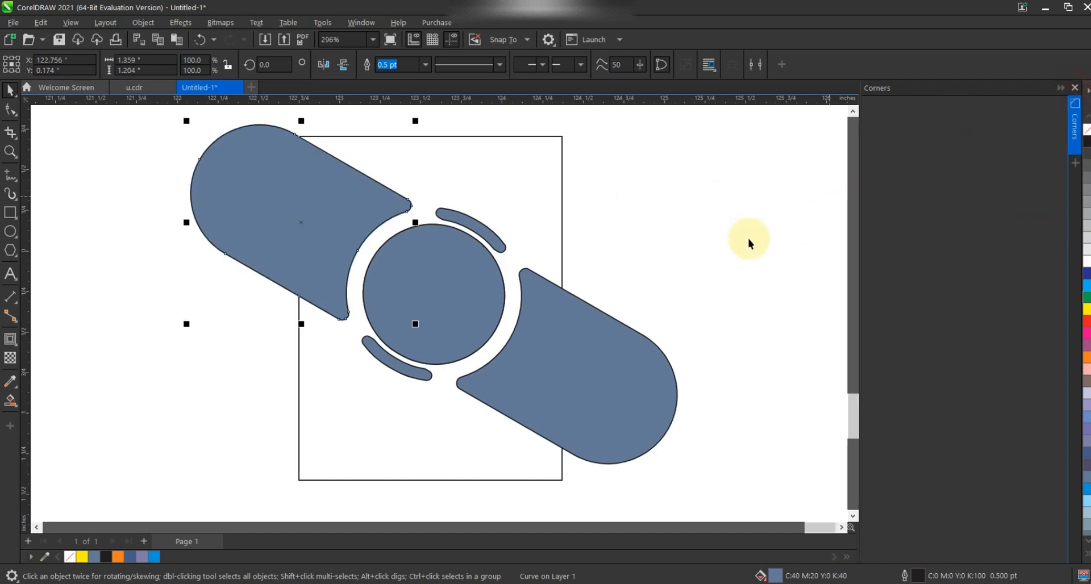
# Step: Fill the right pill segment orange and the left pill segment blue
pyautogui.click(756, 225)
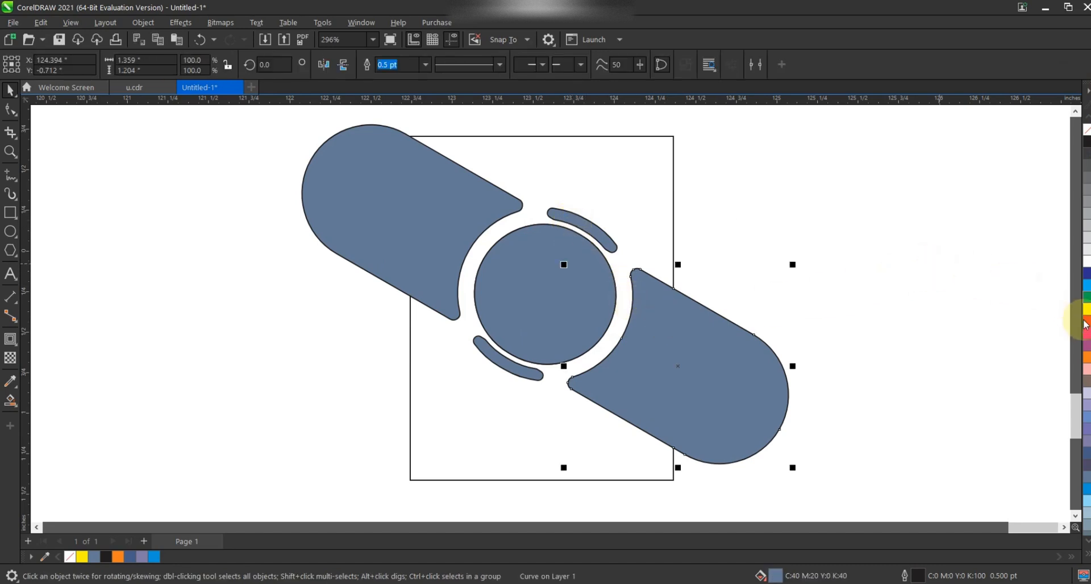
pyautogui.click(1080, 354)
pyautogui.click(441, 223)
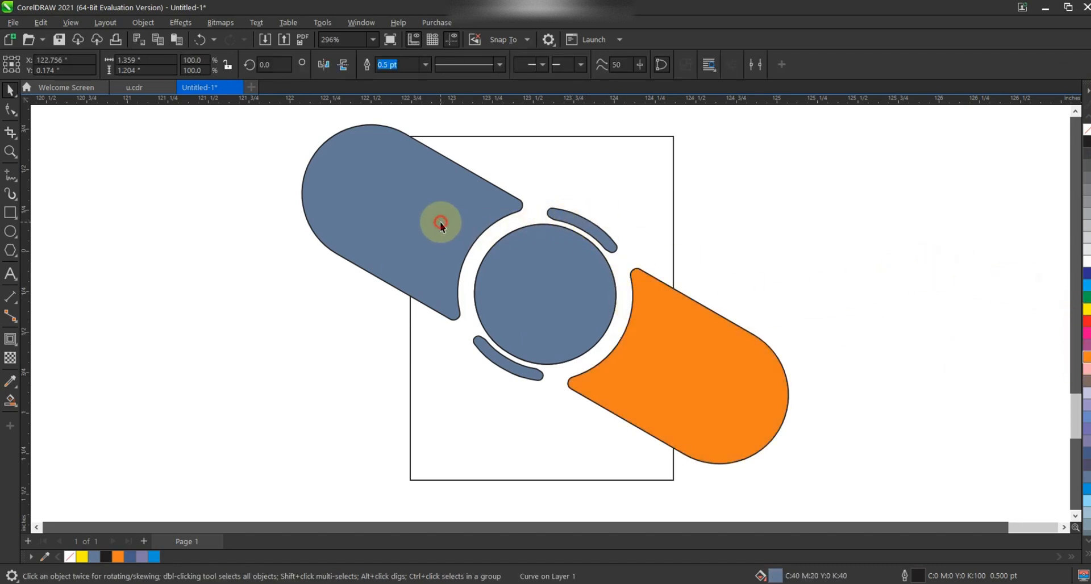
pyautogui.click(1086, 286)
pyautogui.click(864, 263)
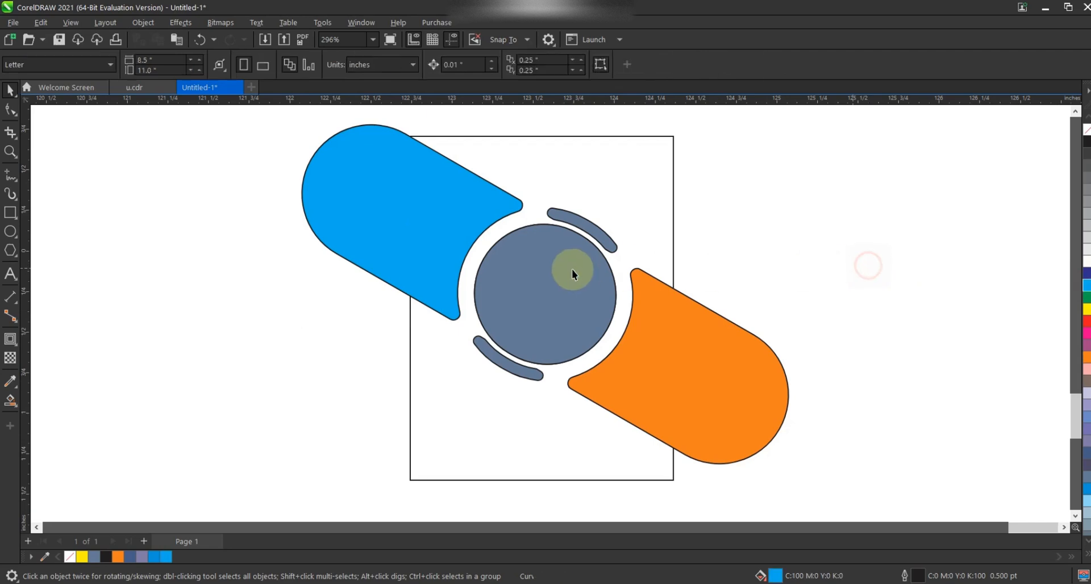
# Step: Fill the upper crescent sliver orange and the lower crescent sliver blue
pyautogui.click(584, 228)
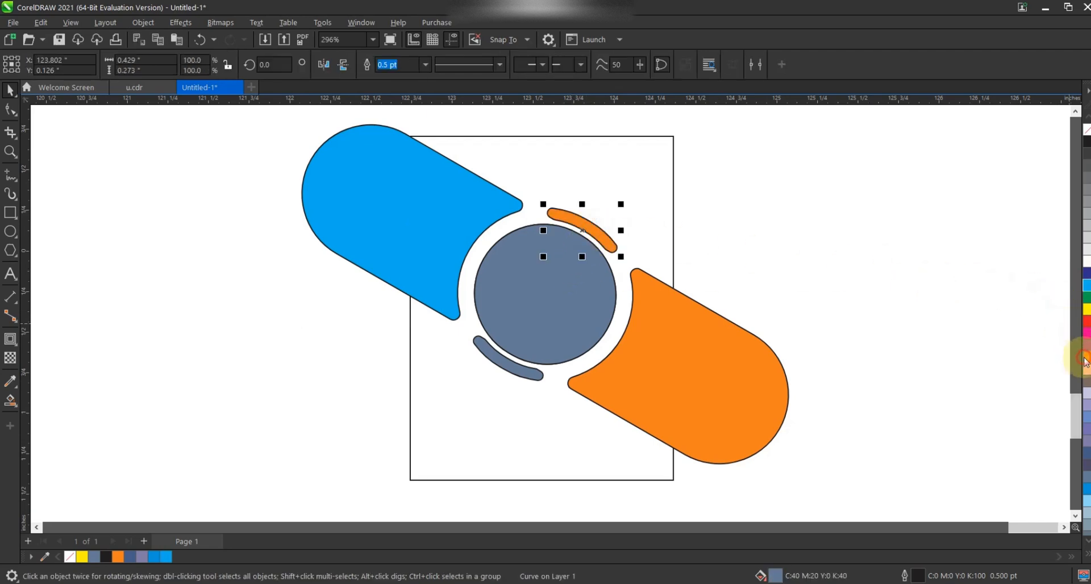
pyautogui.click(515, 345)
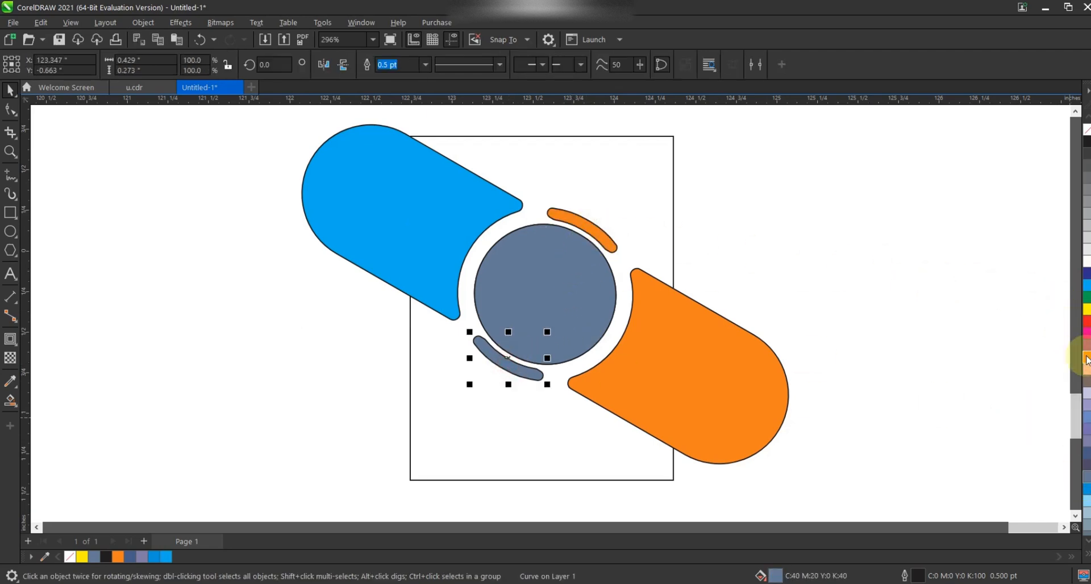
pyautogui.click(1087, 286)
pyautogui.click(971, 310)
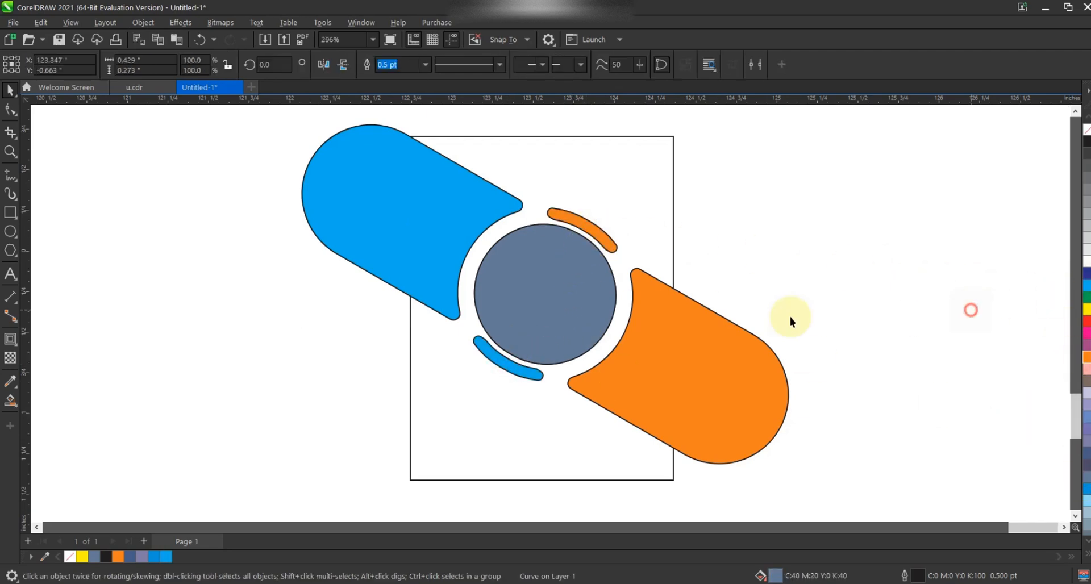
# Step: Remove the fill from the central circle
pyautogui.click(692, 342)
pyautogui.keyDown('shift'); pyautogui.click(437, 209); pyautogui.keyUp('shift')
pyautogui.click(816, 252)
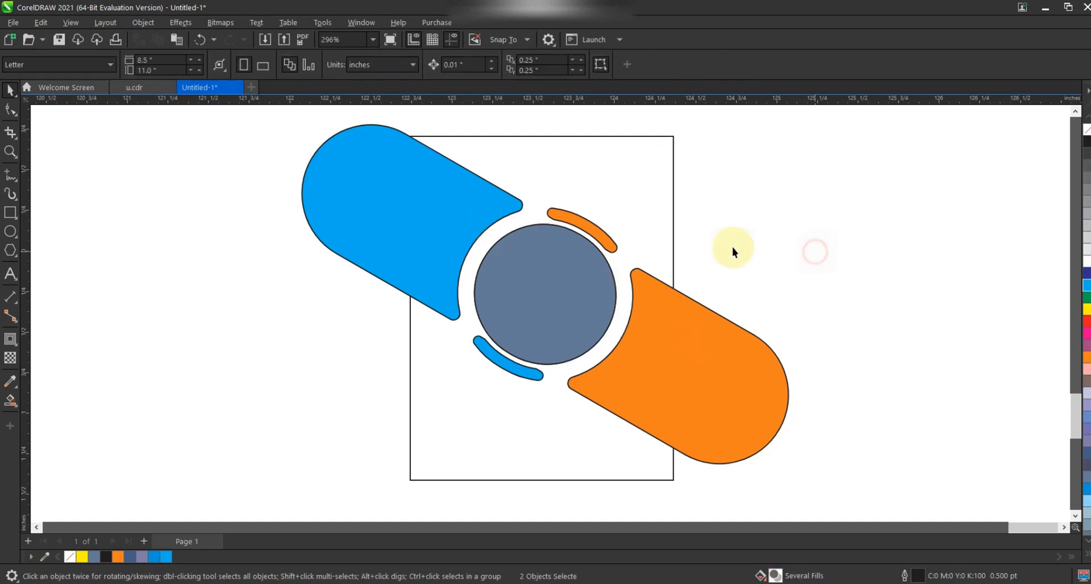
pyautogui.click(548, 253)
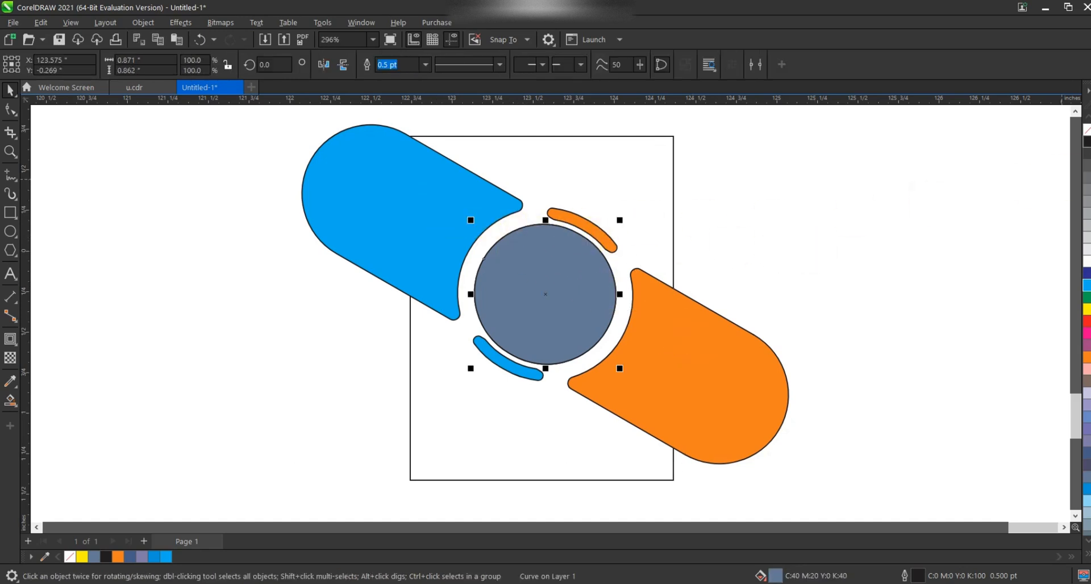
pyautogui.rightClick(1087, 130)
pyautogui.rightClick(1086, 141)
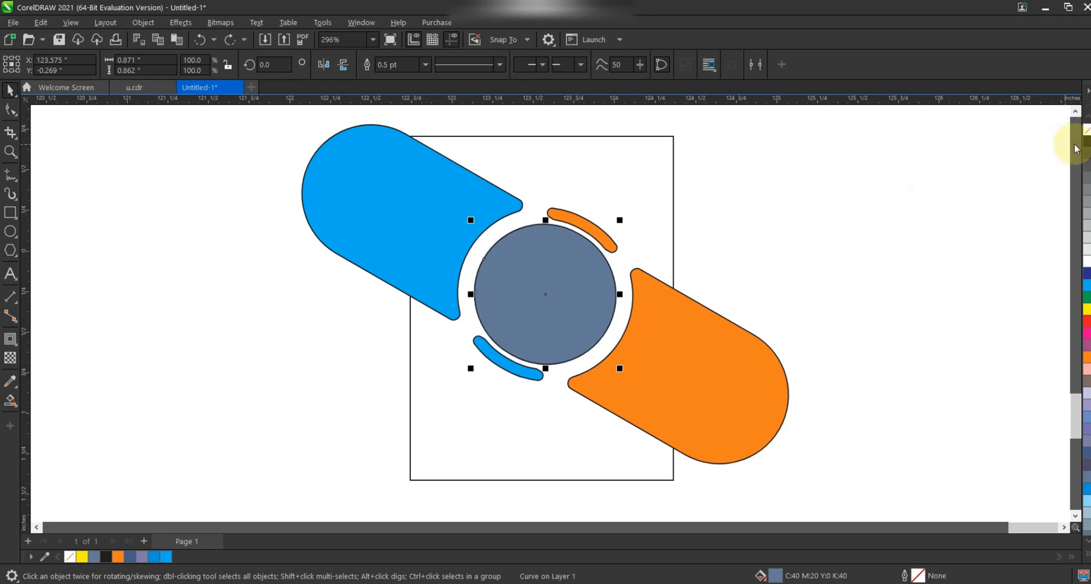
pyautogui.click(1086, 129)
pyautogui.click(937, 165)
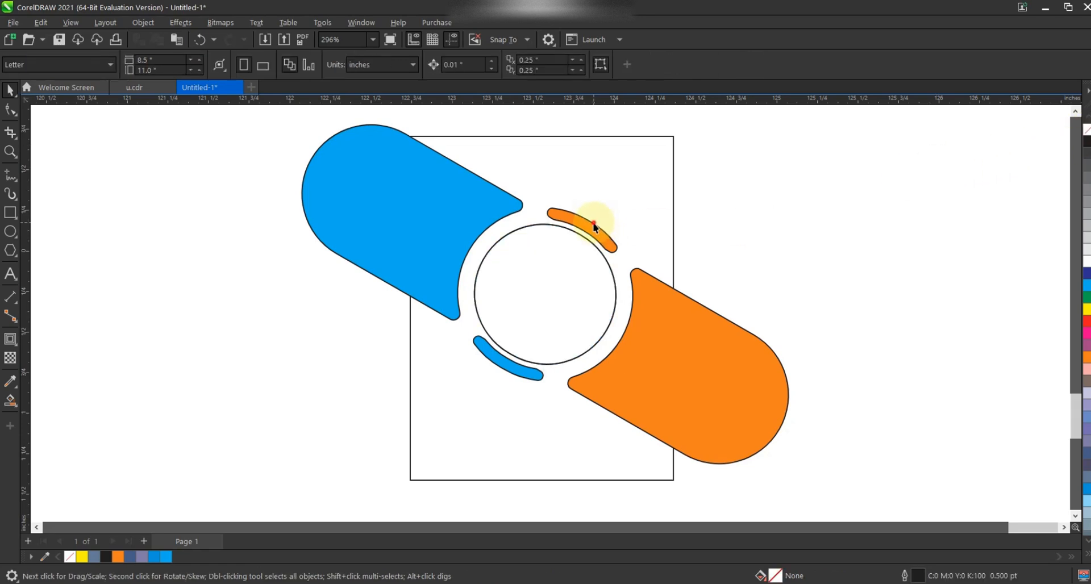
# Step: Remove the outlines from both pill segments and both crescent slivers
pyautogui.click(589, 230)
pyautogui.keyDown('shift'); pyautogui.click(500, 362); pyautogui.keyUp('shift')
pyautogui.keyDown('shift'); pyautogui.click(433, 236); pyautogui.keyUp('shift')
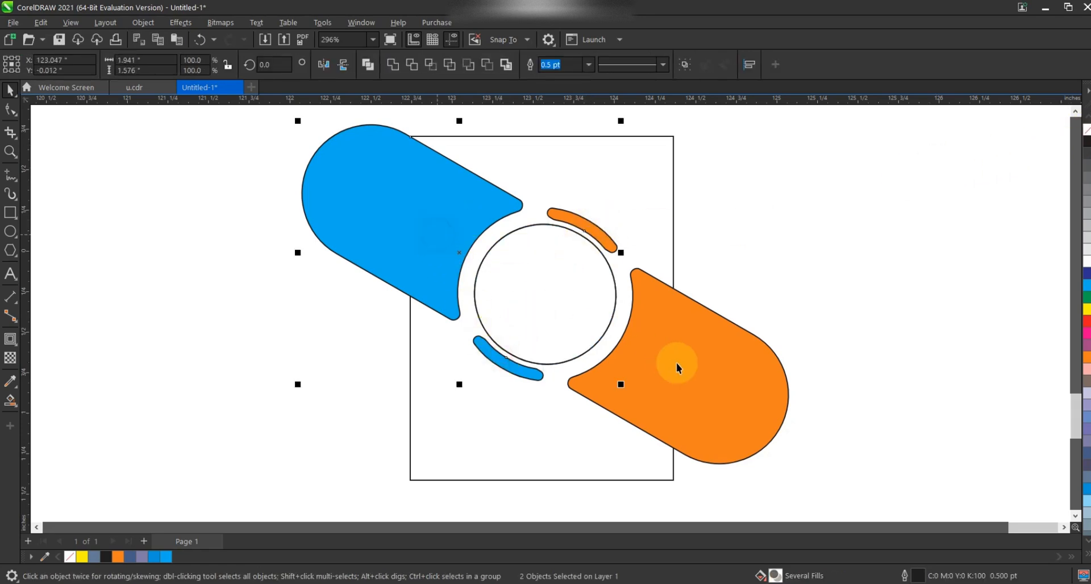
pyautogui.keyDown('shift'); pyautogui.click(677, 366); pyautogui.keyUp('shift')
pyautogui.rightClick(1086, 130)
pyautogui.rightClick(694, 318)
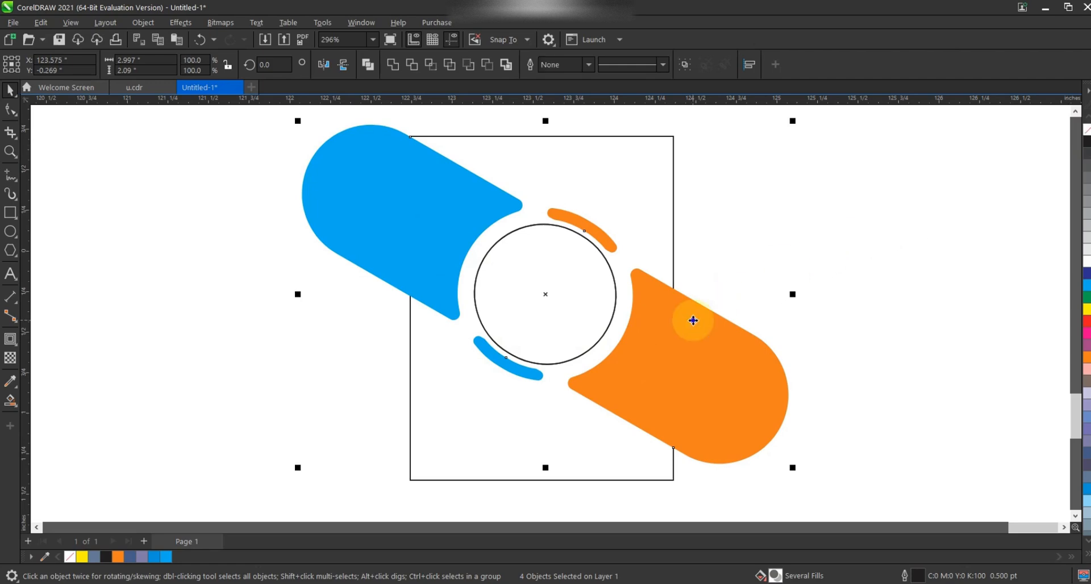
pyautogui.click(745, 391)
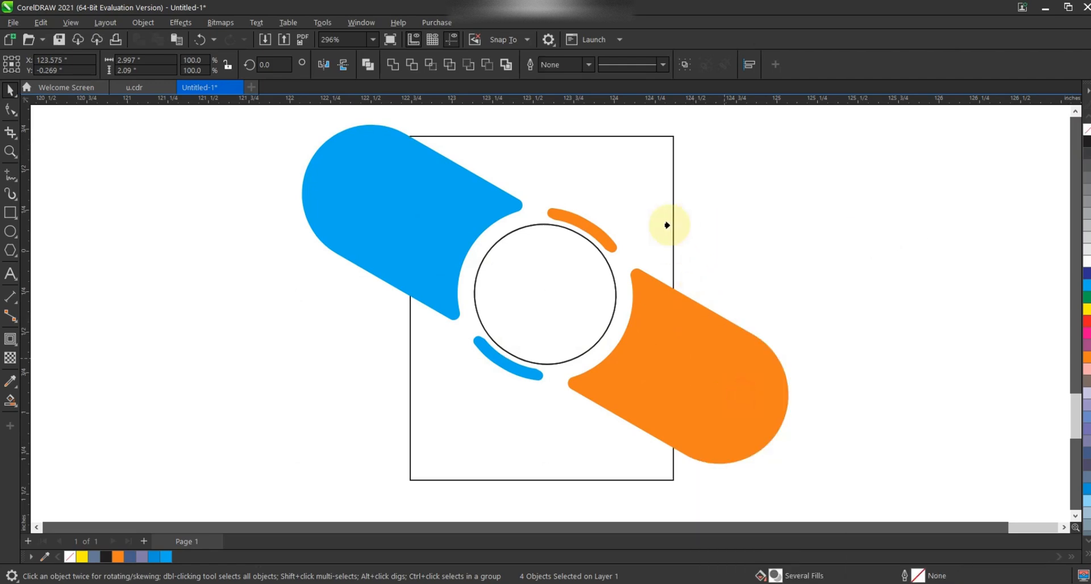
pyautogui.click(672, 224)
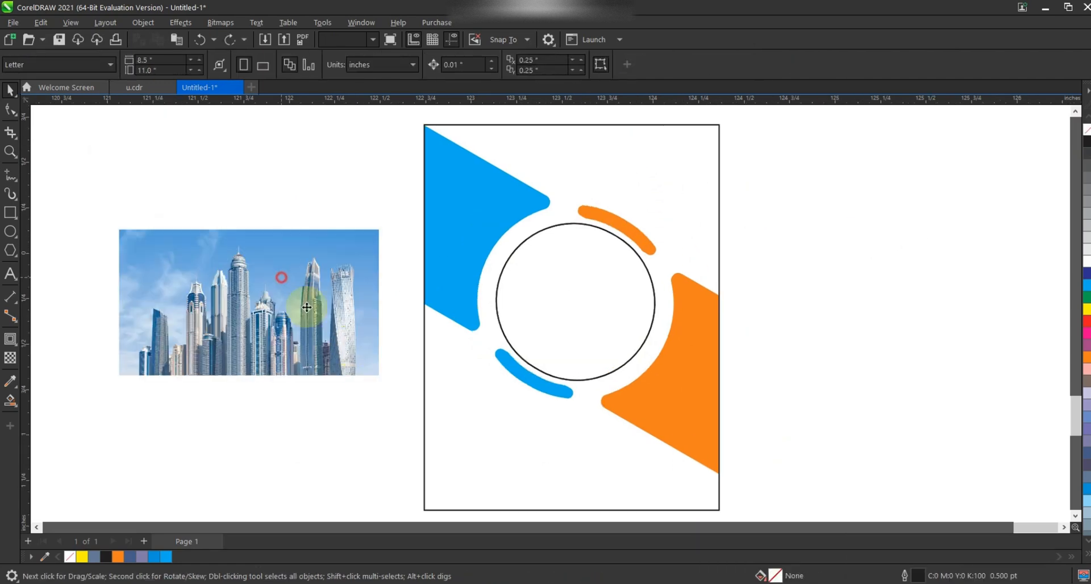
# Step: Enlarge the skyline photo and give it a Multiply transparency merge mode
pyautogui.click(280, 273)
pyautogui.moveTo(383, 380); pyautogui.dragTo(343, 280)
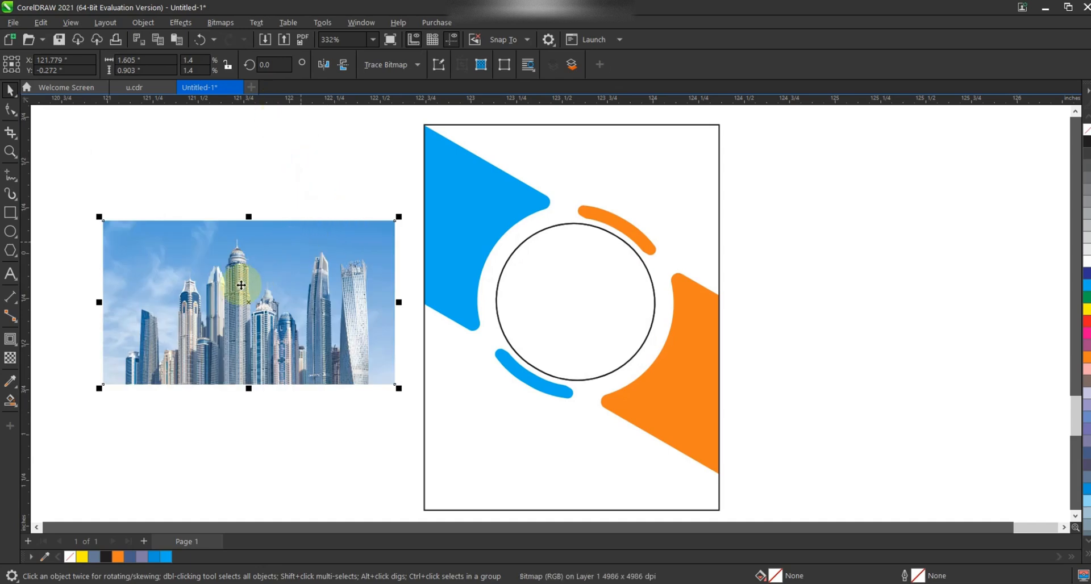
pyautogui.click(11, 358)
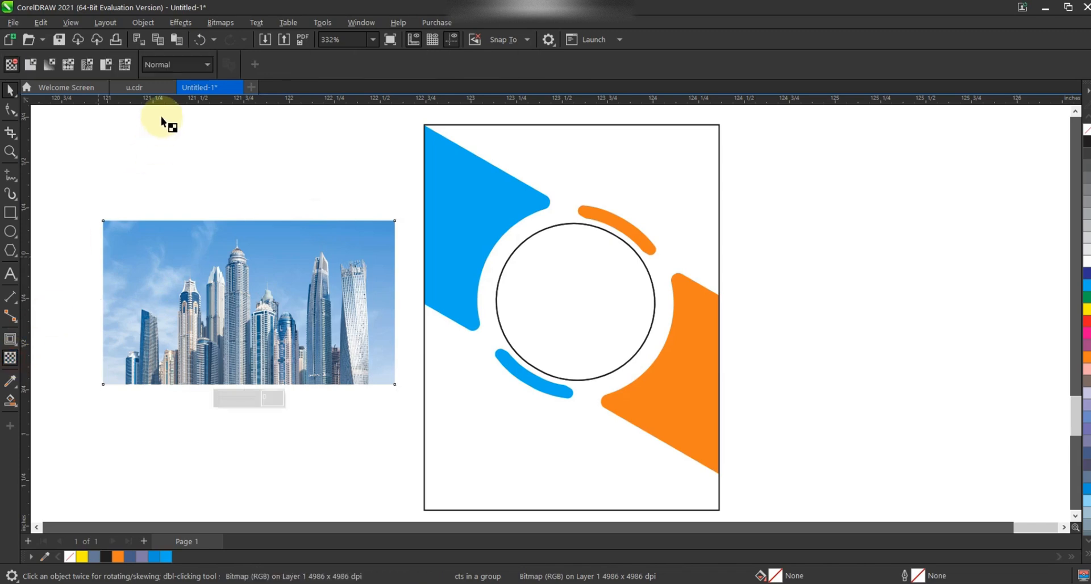
pyautogui.click(183, 64)
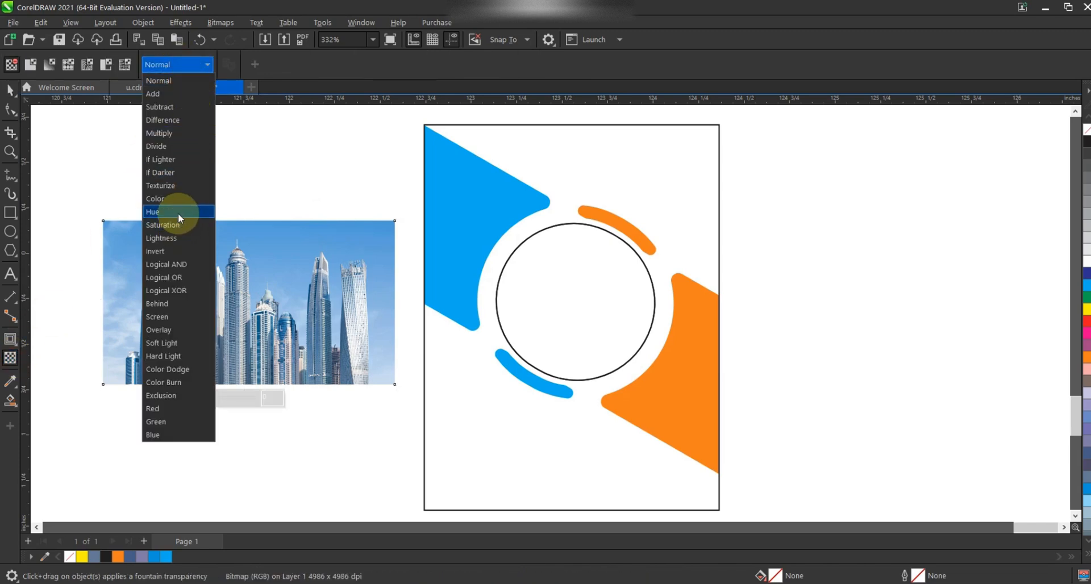
pyautogui.click(183, 134)
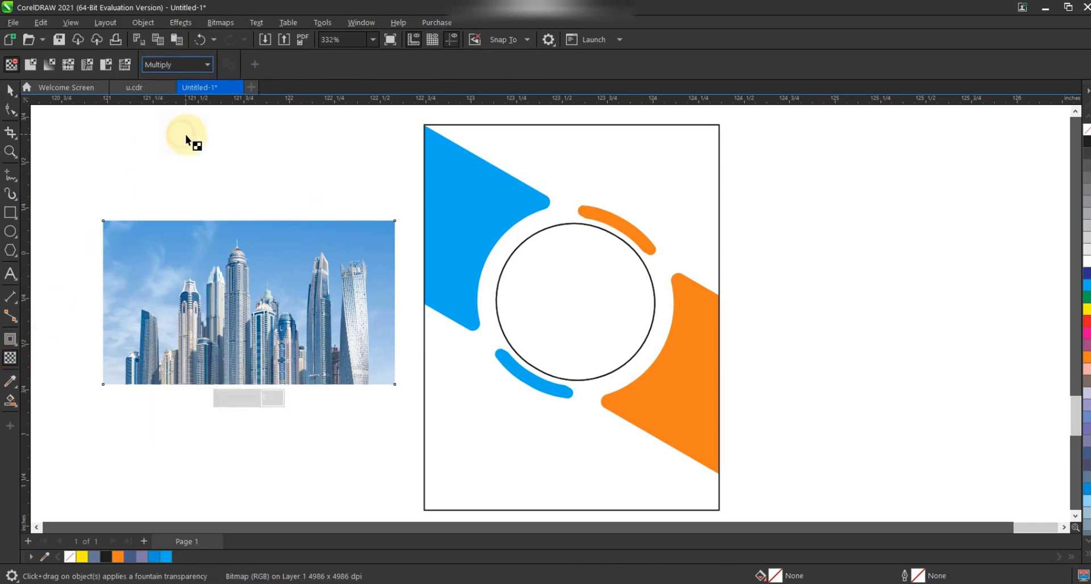
pyautogui.click(9, 90)
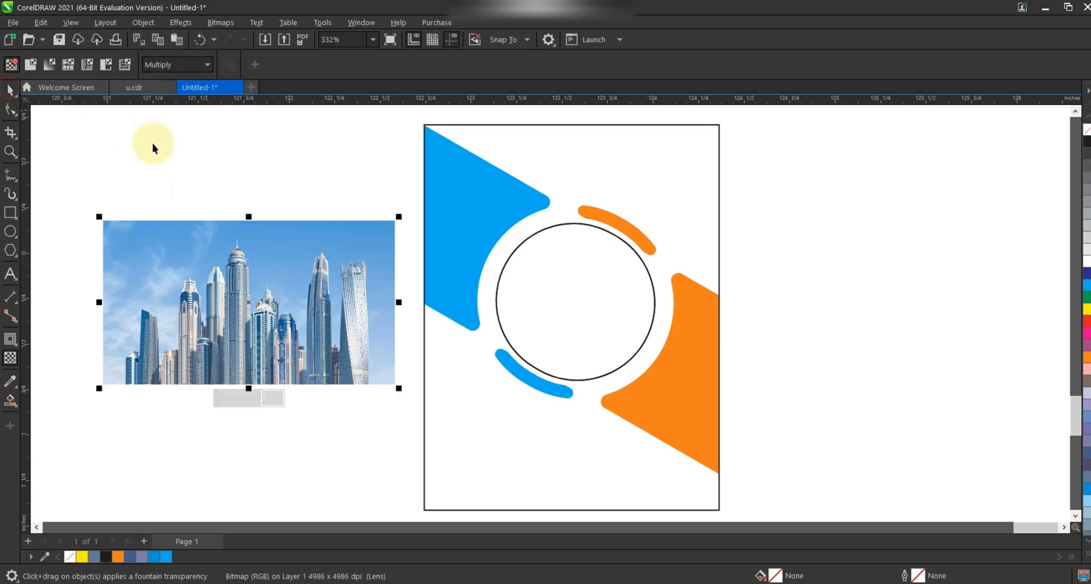
# Step: Fill the central circle blue
pyautogui.scroll(-1, 480, 229)
pyautogui.click(554, 256)
pyautogui.click(758, 212)
pyautogui.click(535, 280)
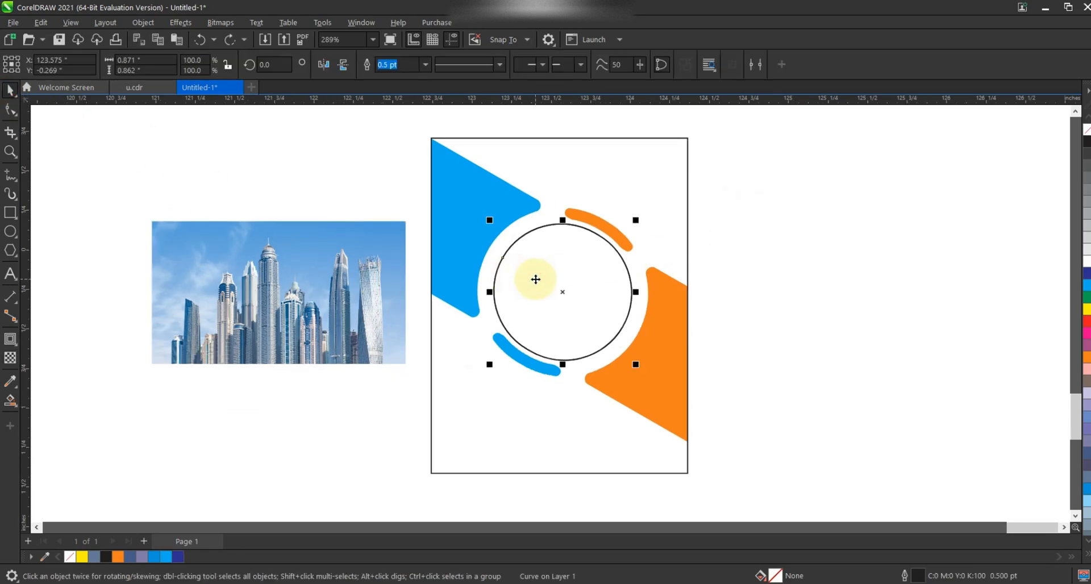
pyautogui.click(1087, 285)
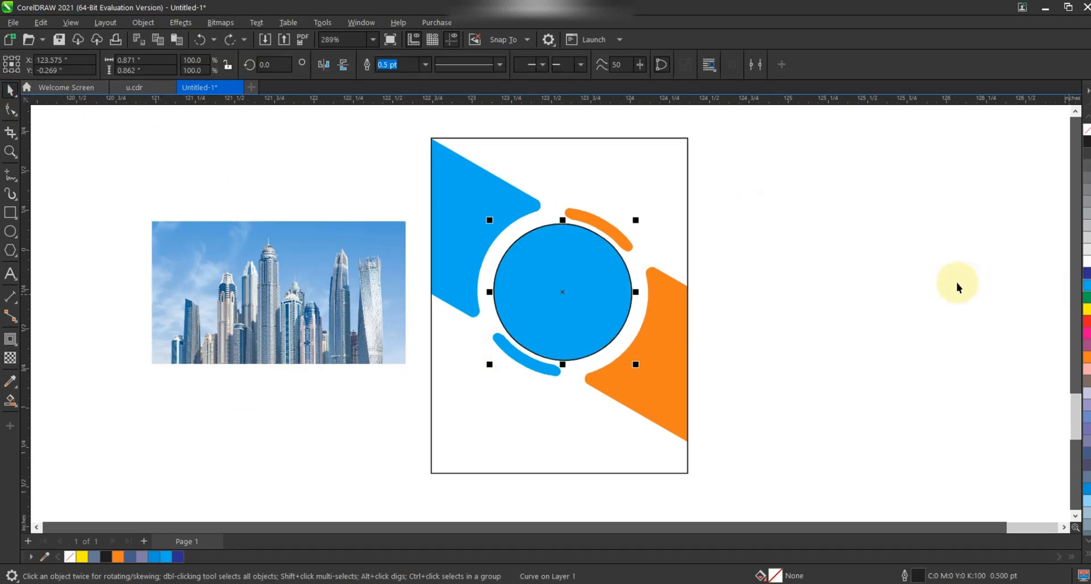
# Step: Place the skyline photo inside the central circle as a PowerClip
pyautogui.click(945, 275)
pyautogui.click(321, 272)
pyautogui.rightClick(322, 271)
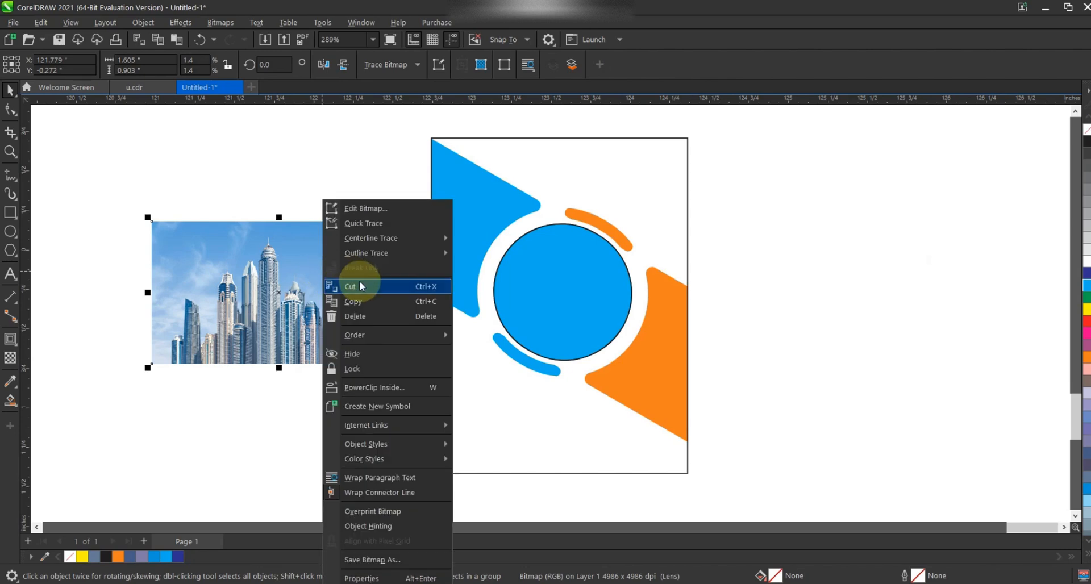
pyautogui.click(434, 385)
pyautogui.click(531, 297)
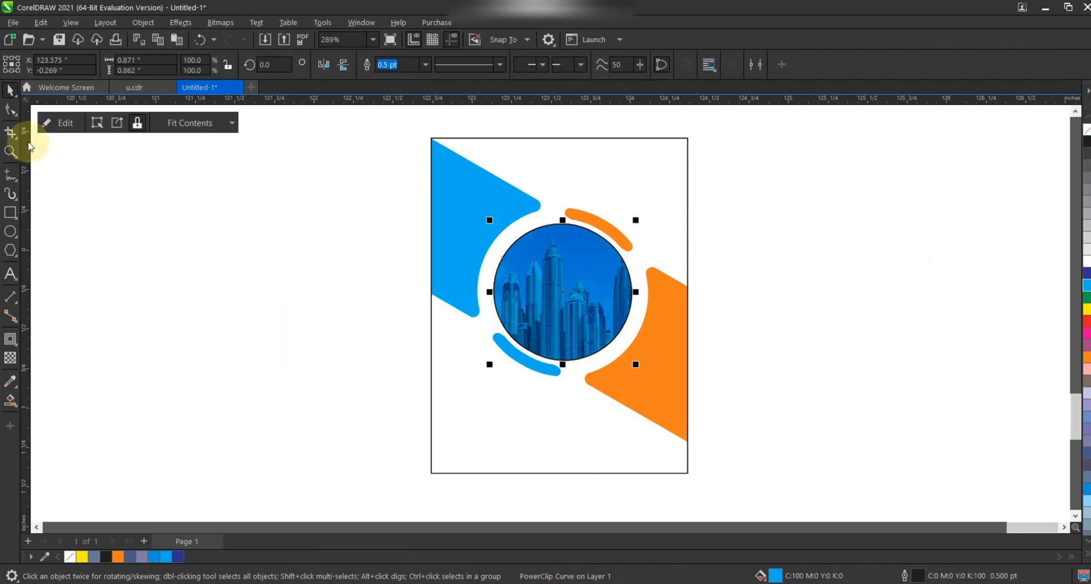
# Step: Edit the PowerClip contents to reposition and enlarge the photo within the circle
pyautogui.click(56, 122)
pyautogui.moveTo(540, 254); pyautogui.dragTo(549, 254)
pyautogui.moveTo(704, 216); pyautogui.dragTo(724, 200)
pyautogui.moveTo(659, 258); pyautogui.dragTo(663, 261)
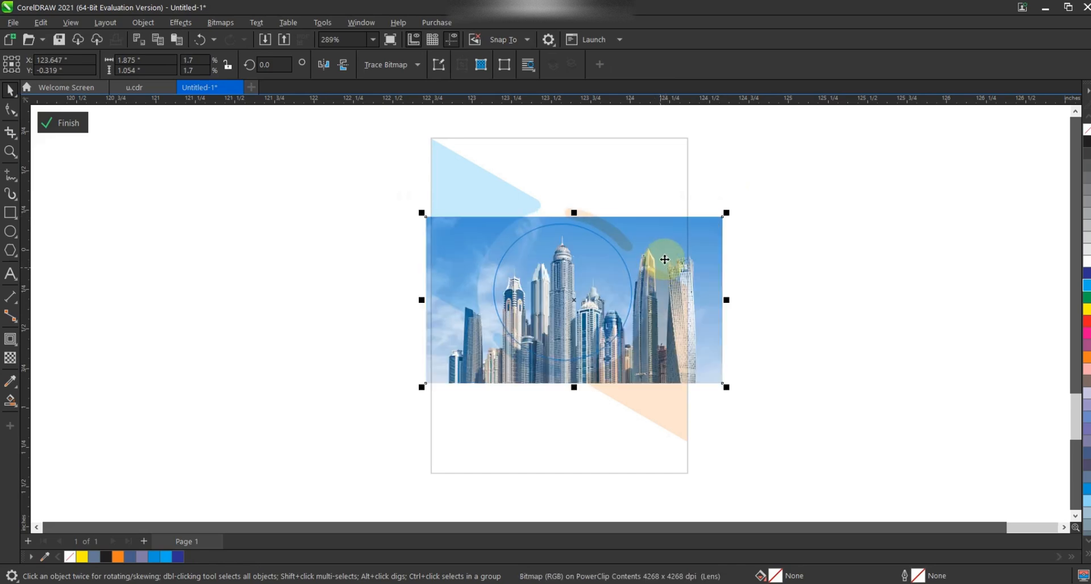
pyautogui.click(50, 120)
pyautogui.click(244, 268)
pyautogui.click(588, 266)
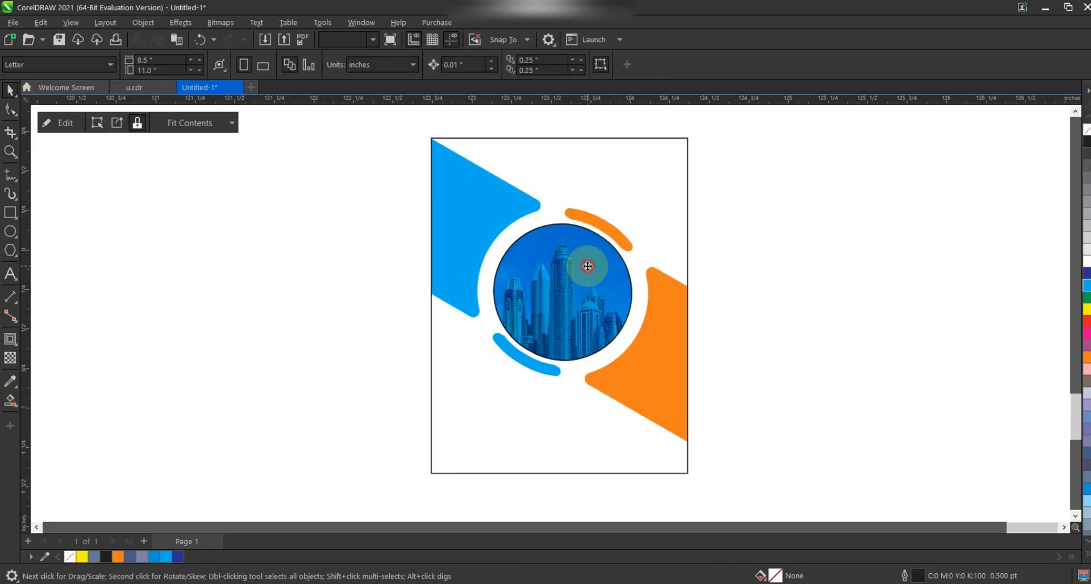
pyautogui.click(739, 209)
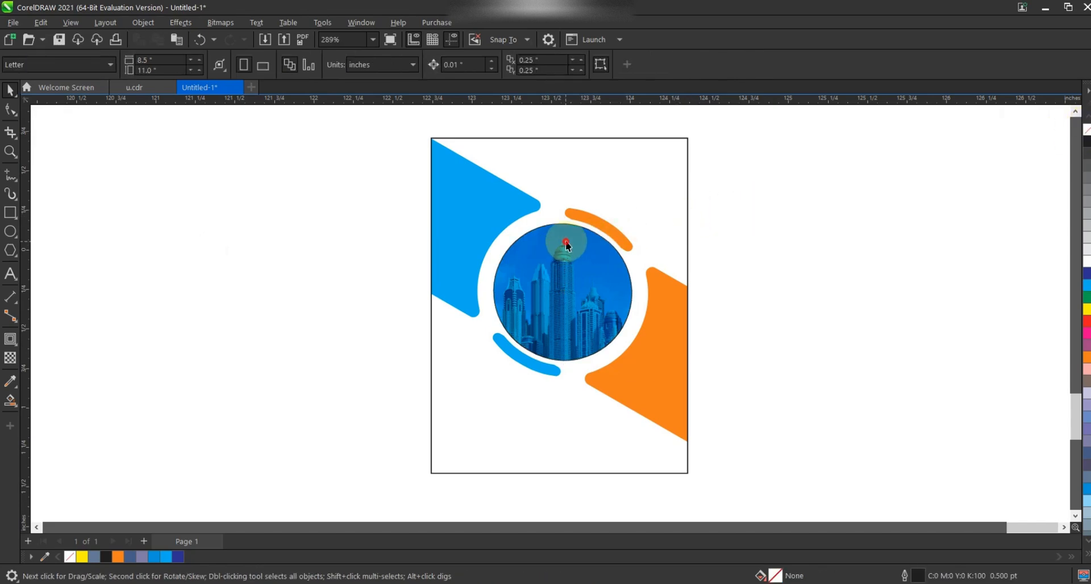
# Step: Paste the 'Compny name' and 'Business' text and break it apart into separate lines
pyautogui.hotkey('ctrl', 'v')
pyautogui.hotkey('ctrl', 'k')
# Step: Scale and place 'Compny name' at the page's top right and 'Business' near its bottom left
pyautogui.click(370, 220)
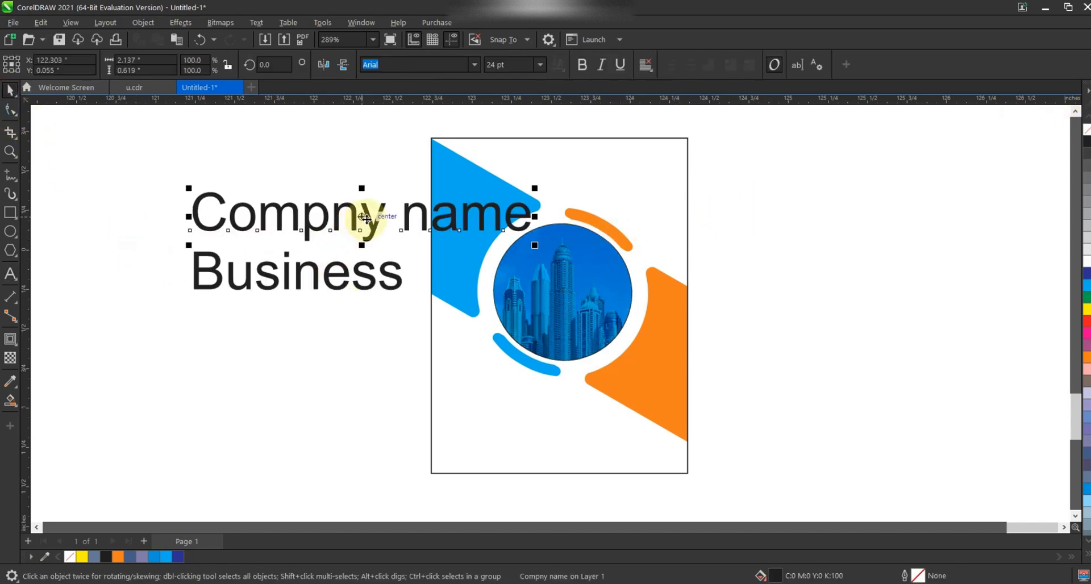
pyautogui.moveTo(534, 245); pyautogui.dragTo(597, 188)
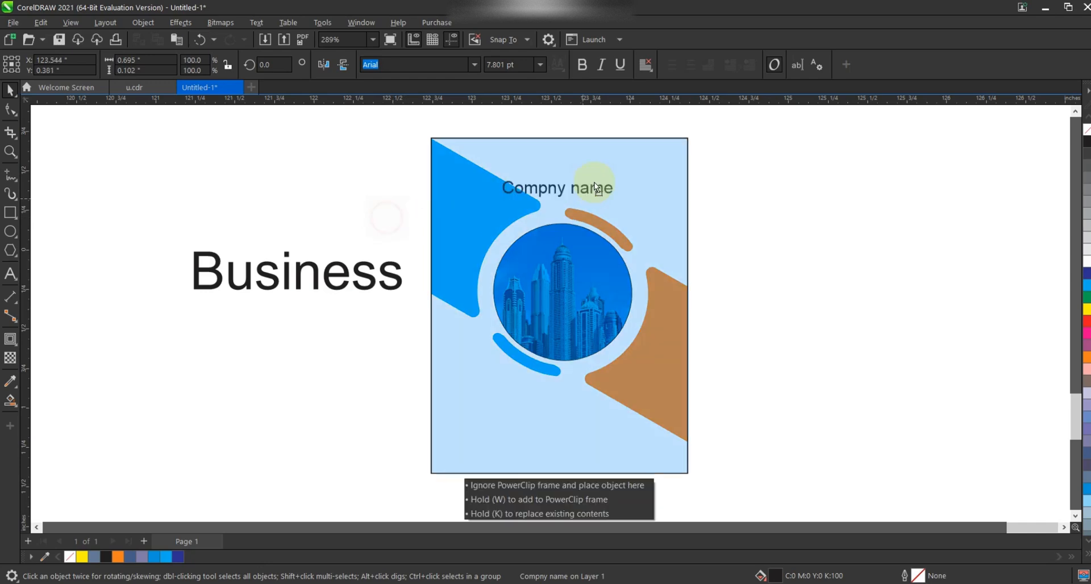
pyautogui.moveTo(649, 164); pyautogui.dragTo(650, 165)
pyautogui.moveTo(406, 292); pyautogui.dragTo(587, 430)
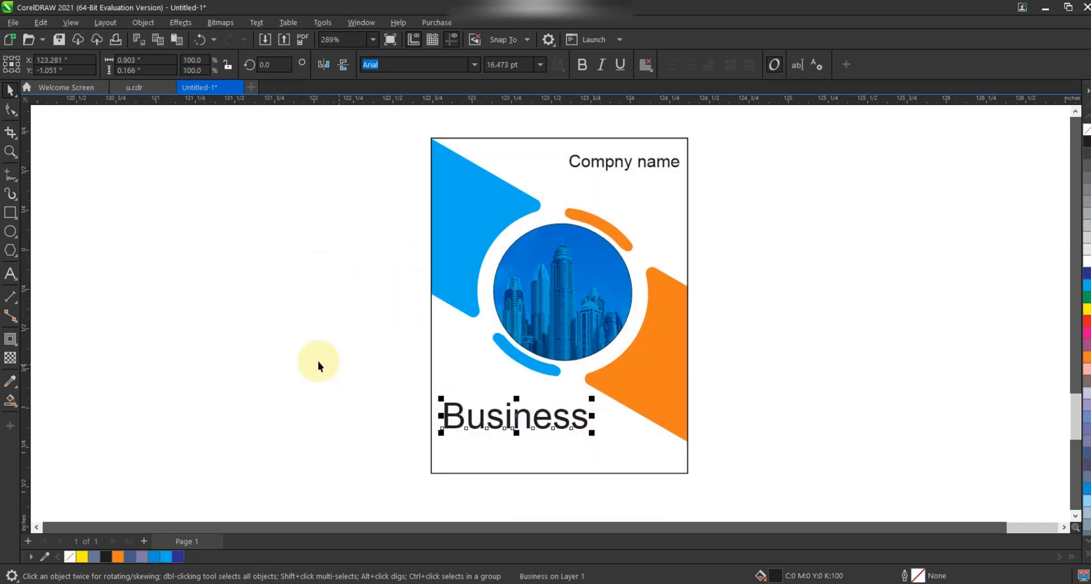
# Step: Add a second line '2025' below 'Business' and tighten the spacing between the two lines
pyautogui.click(10, 273)
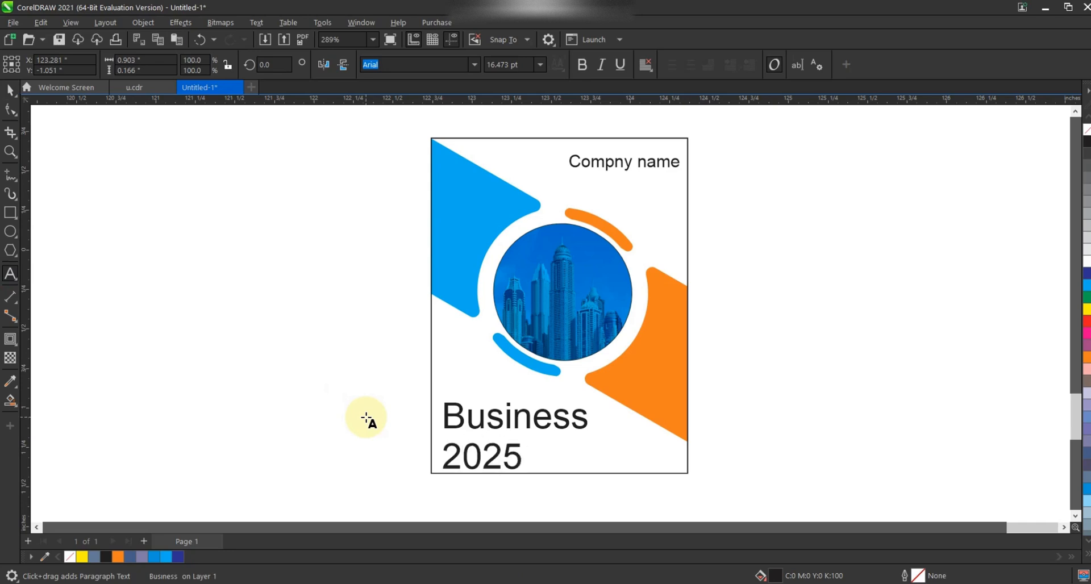
pyautogui.click(11, 109)
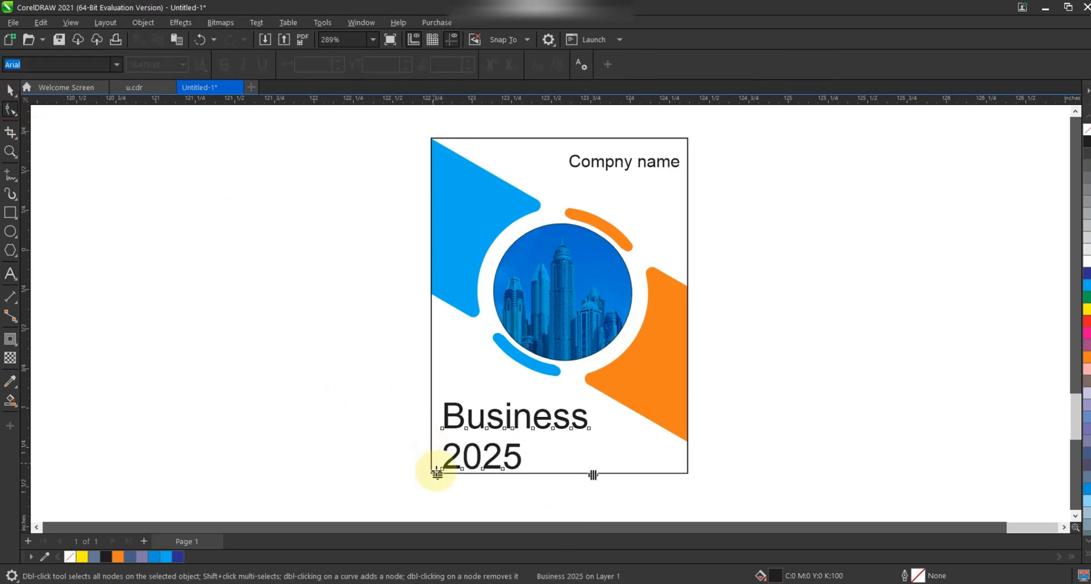
pyautogui.moveTo(437, 474); pyautogui.dragTo(435, 462)
pyautogui.press('space')
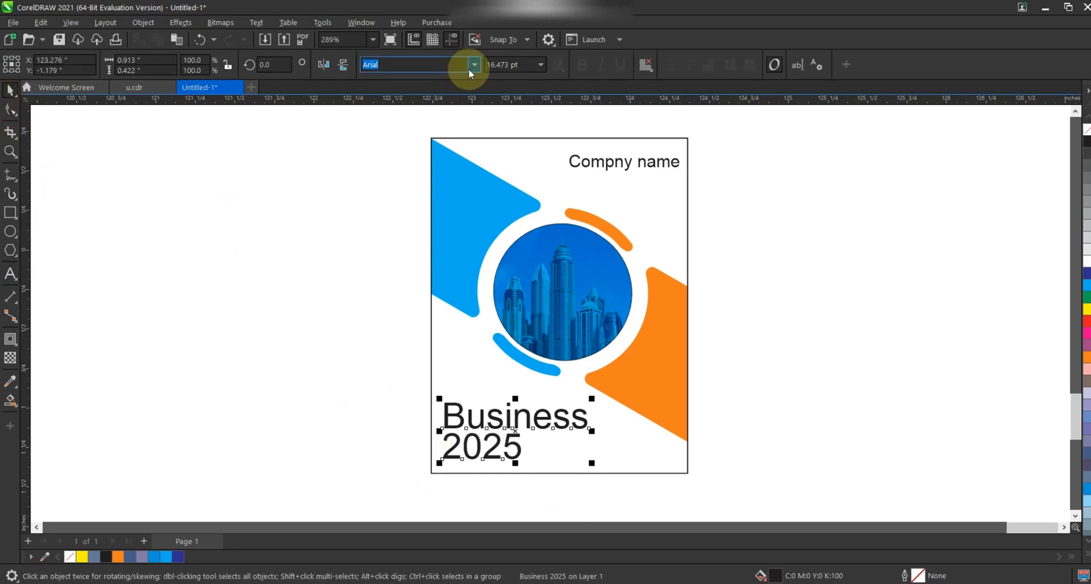
# Step: Set 'Business 2025' to the Impact font, scale it down at the page's bottom left, and fill it blue
pyautogui.click(472, 67)
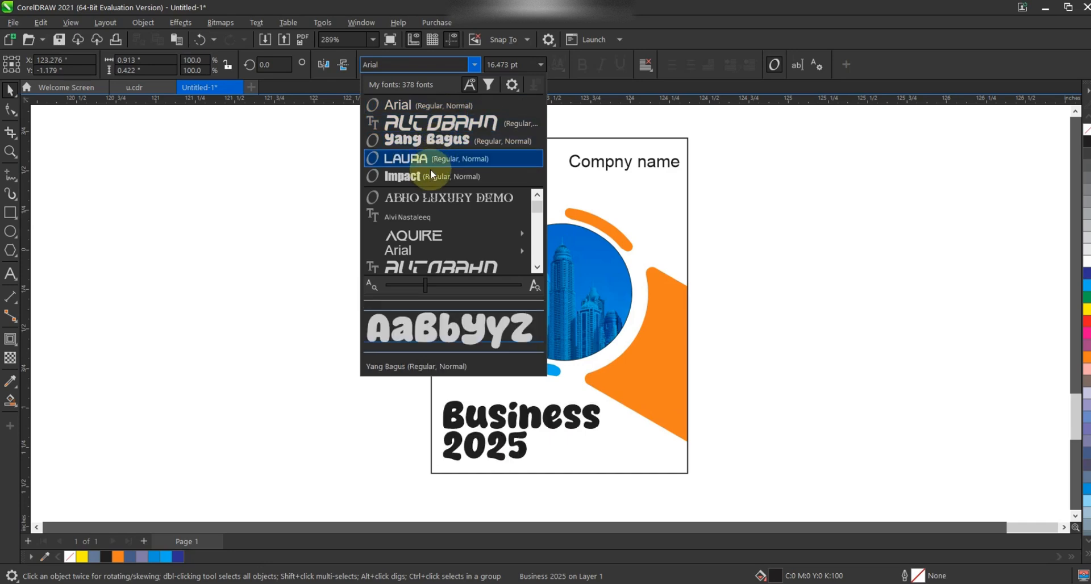
pyautogui.click(428, 173)
pyautogui.moveTo(589, 469); pyautogui.dragTo(534, 452)
pyautogui.moveTo(498, 406); pyautogui.dragTo(497, 435)
pyautogui.click(1086, 285)
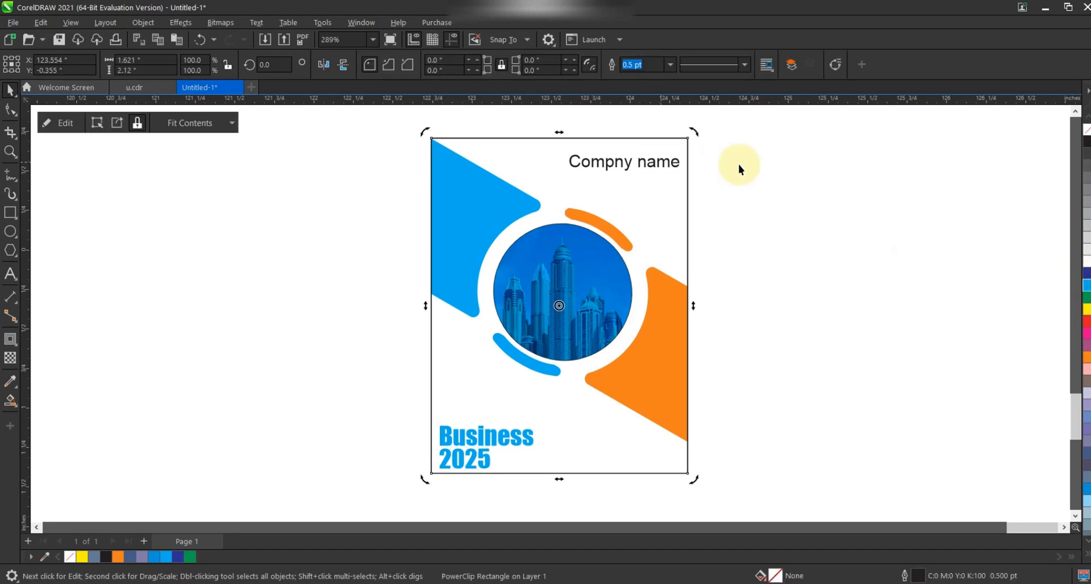
# Step: Fill 'Compny name' orange, set it to Impact, and scale it down near the page's top right corner
pyautogui.press('Tab')
pyautogui.click(1086, 357)
pyautogui.scroll(2, 652, 137)
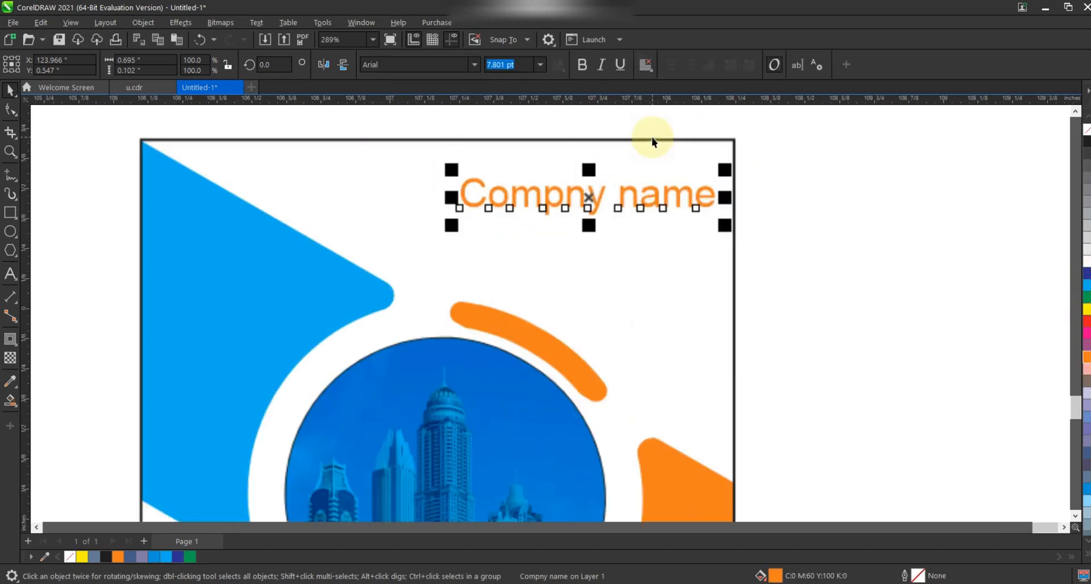
pyautogui.click(475, 64)
pyautogui.click(465, 107)
pyautogui.moveTo(457, 220); pyautogui.dragTo(530, 206)
pyautogui.moveTo(596, 188); pyautogui.dragTo(623, 200)
pyautogui.moveTo(558, 218); pyautogui.dragTo(632, 206)
# Step: Draw a square, rotate it 315°, and duplicate it into three overlapping diamonds as a logo above 'Compny name'
pyautogui.click(11, 213)
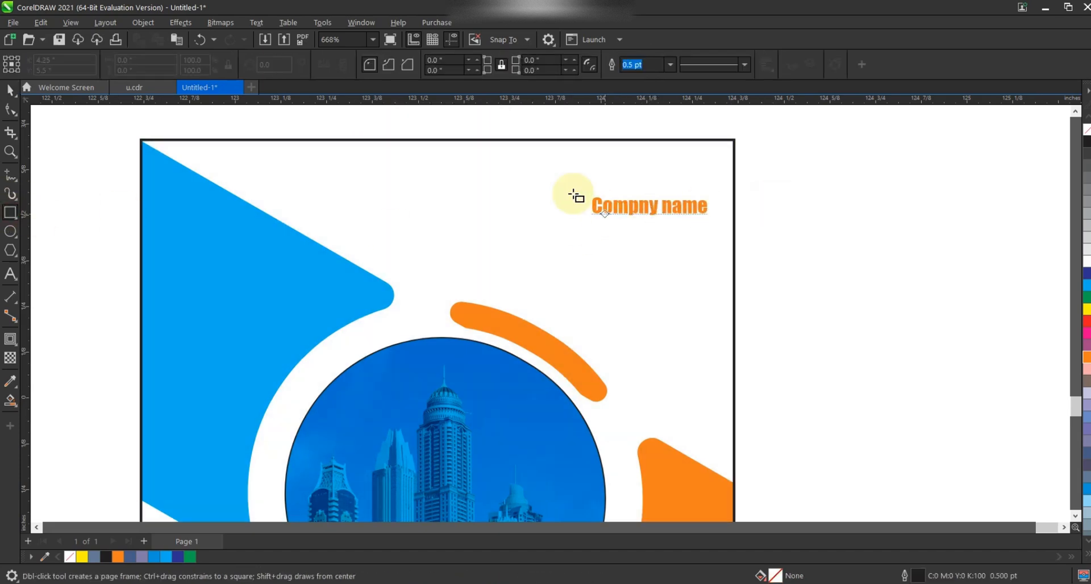
pyautogui.moveTo(486, 154); pyautogui.dragTo(521, 202)
pyautogui.click(10, 90)
pyautogui.click(524, 166)
pyautogui.moveTo(542, 147)
pyautogui.mouseDown()
pyautogui.moveTo(563, 183)
pyautogui.moveTo(559, 193)
pyautogui.moveTo(530, 183)
pyautogui.mouseUp()
pyautogui.rightClick(531, 183)
pyautogui.hotkey('ctrl', 'r')
pyautogui.moveTo(616, 124); pyautogui.dragTo(424, 237)
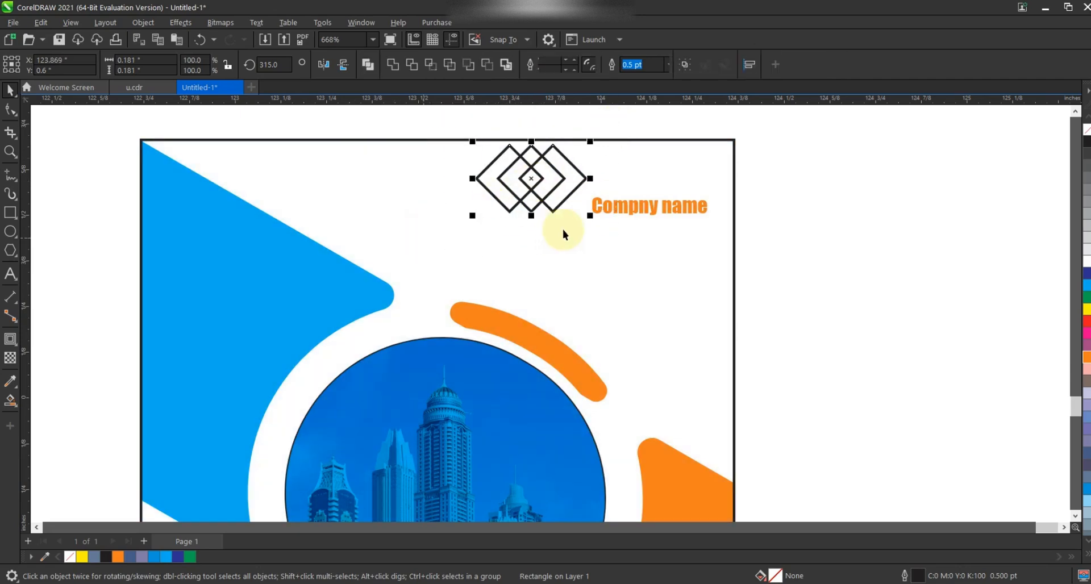
# Step: Shrink the diamond logo to sit above 'Compny name' and select all objects on the page
pyautogui.moveTo(590, 216); pyautogui.dragTo(692, 153)
pyautogui.hotkey('ctrl', 'a')
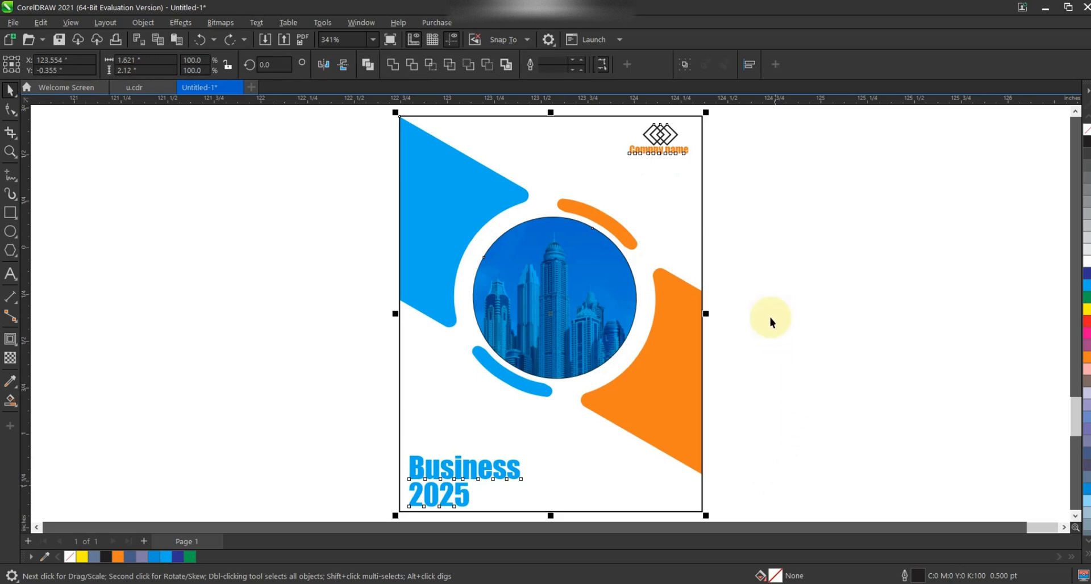